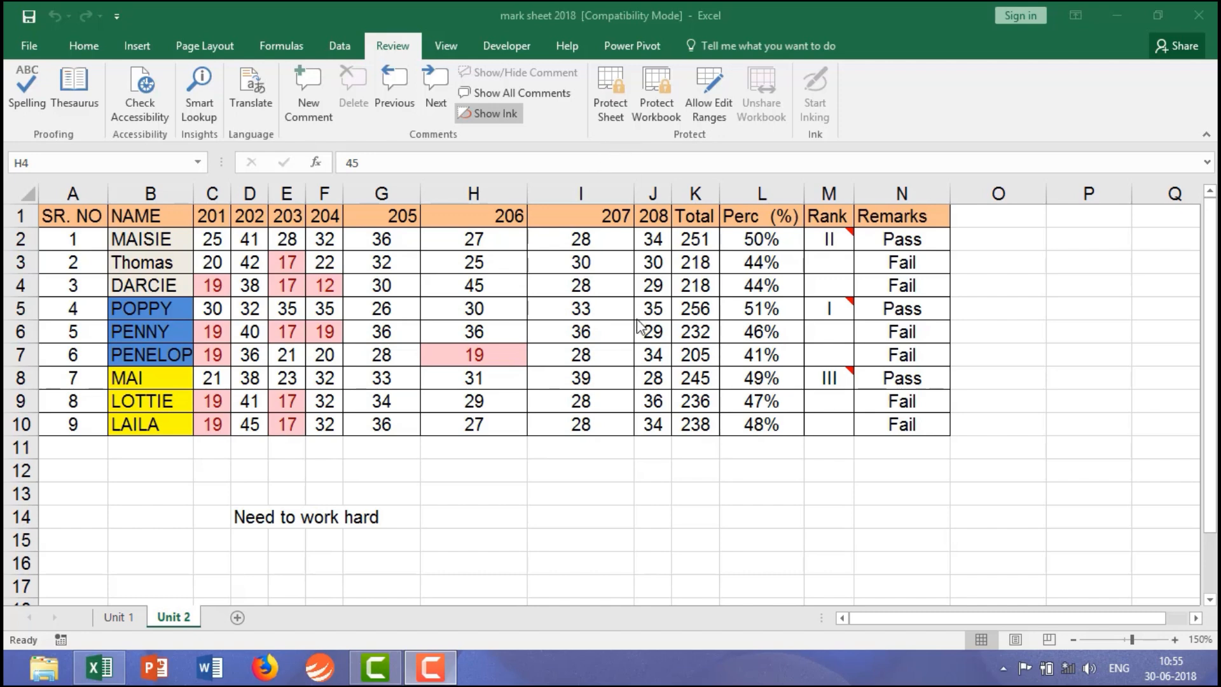
# - Commit the edit to cell H4, then protect the Unit 2 sheet with a confirmed password
pyautogui.press('F2')
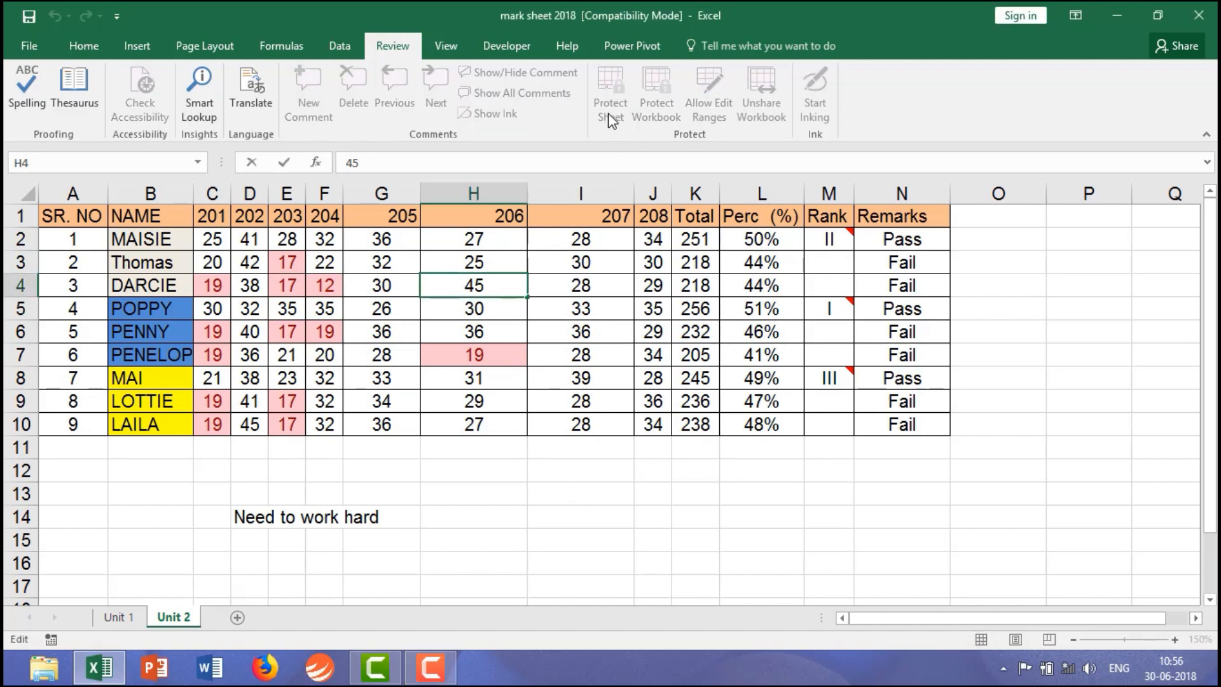
pyautogui.click(538, 380)
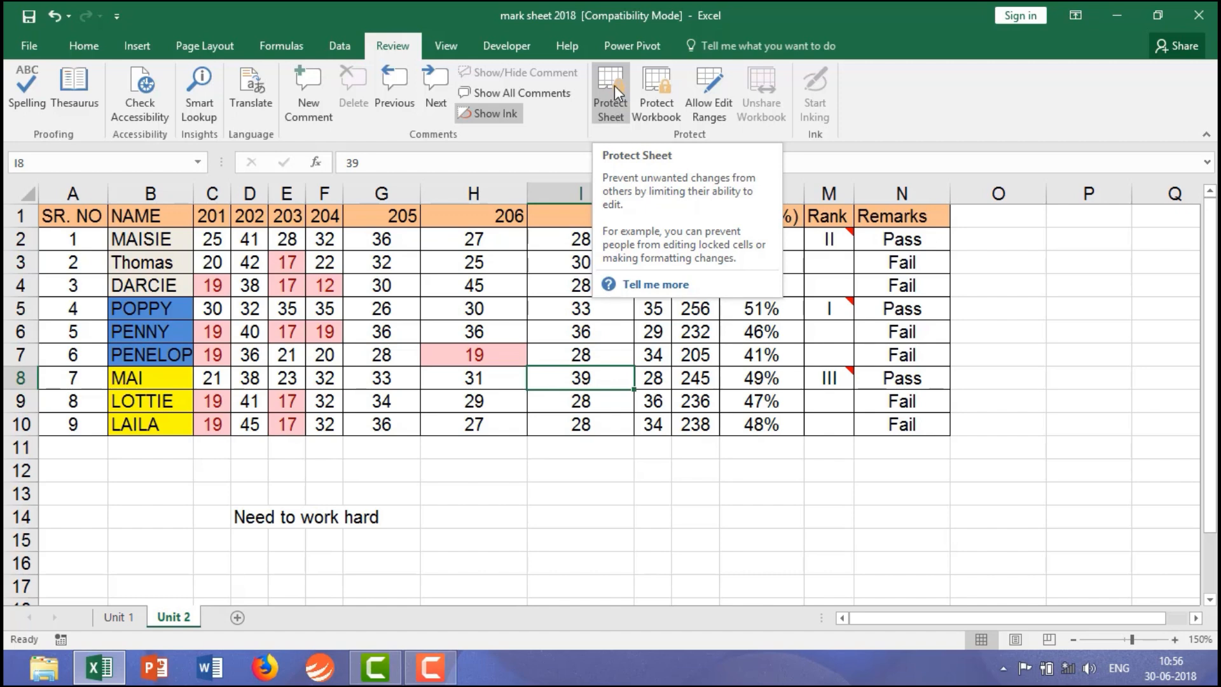
pyautogui.click(611, 89)
pyautogui.write('1')
pyautogui.click(882, 414)
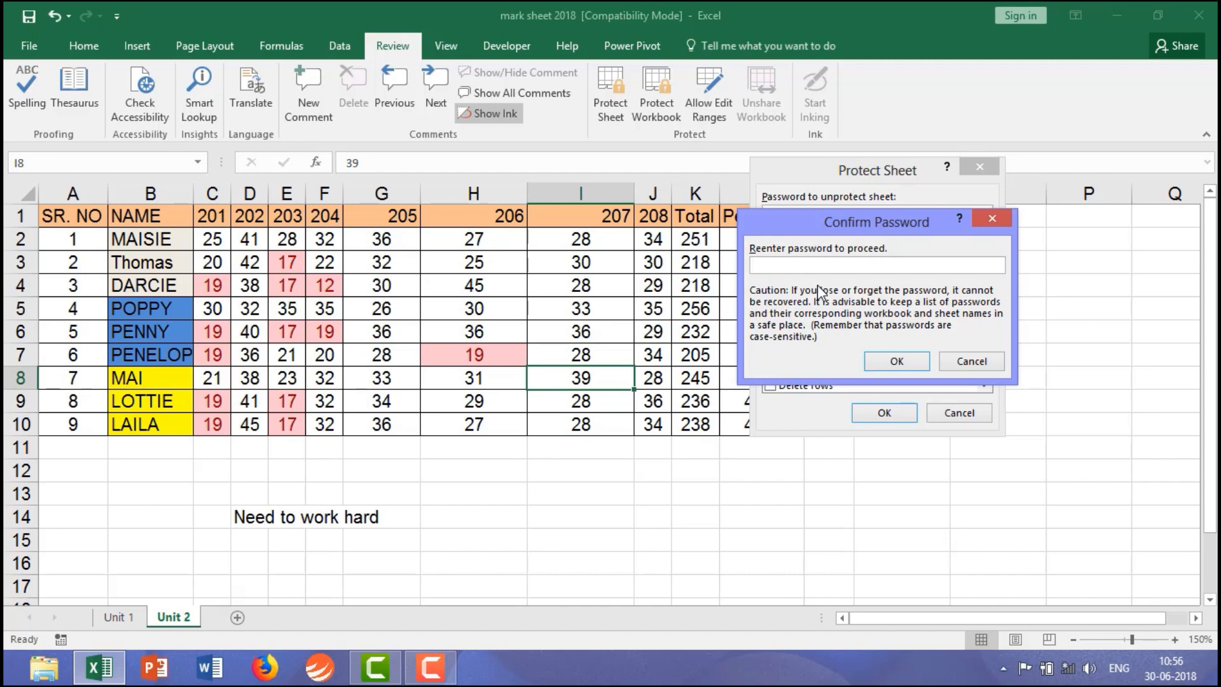
pyautogui.write('1')
pyautogui.click(895, 360)
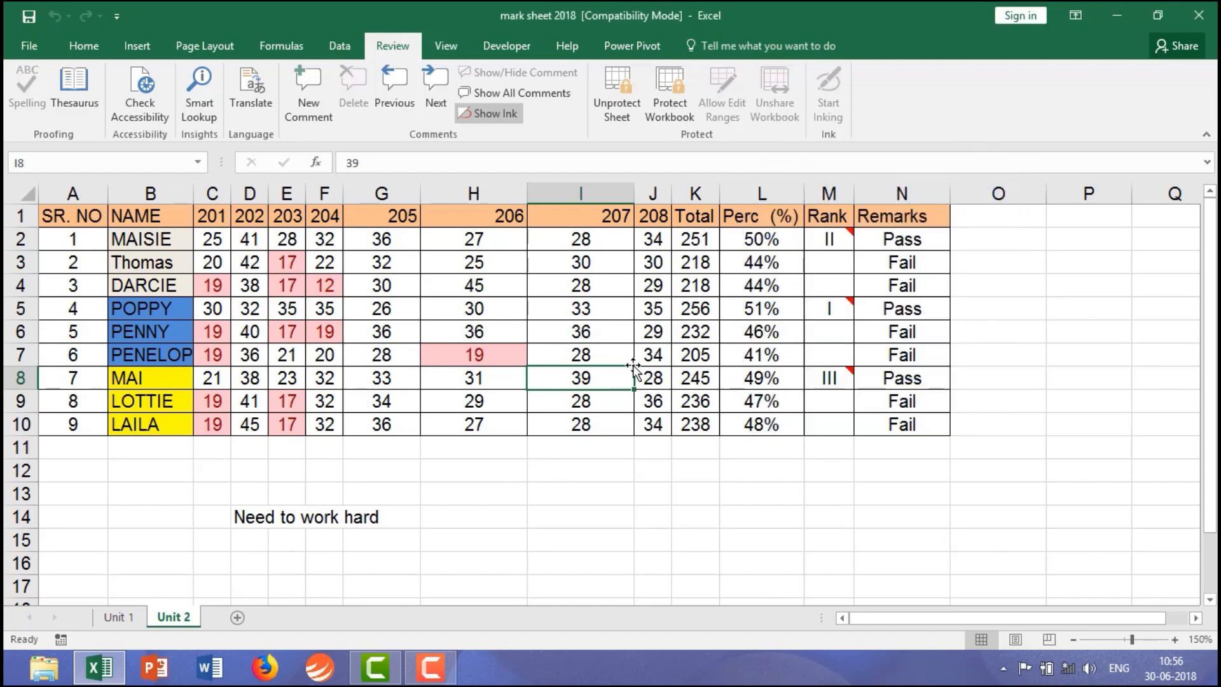
pyautogui.click(251, 520)
pyautogui.doubleClick(261, 527)
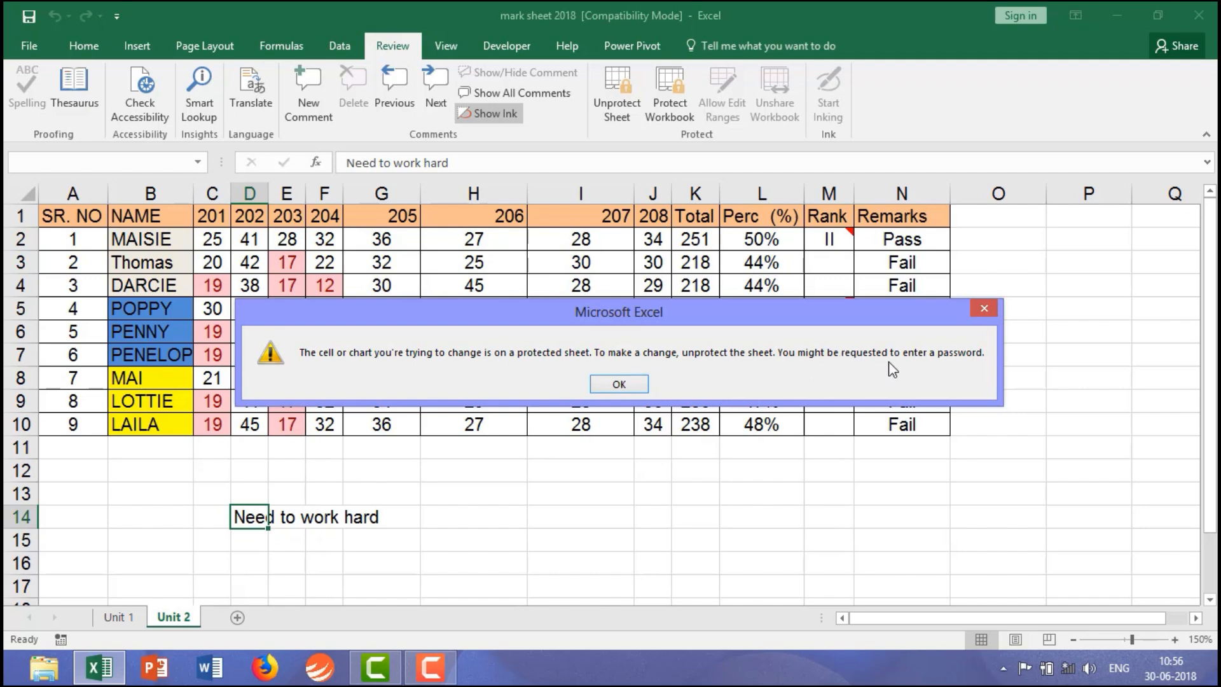
pyautogui.click(637, 386)
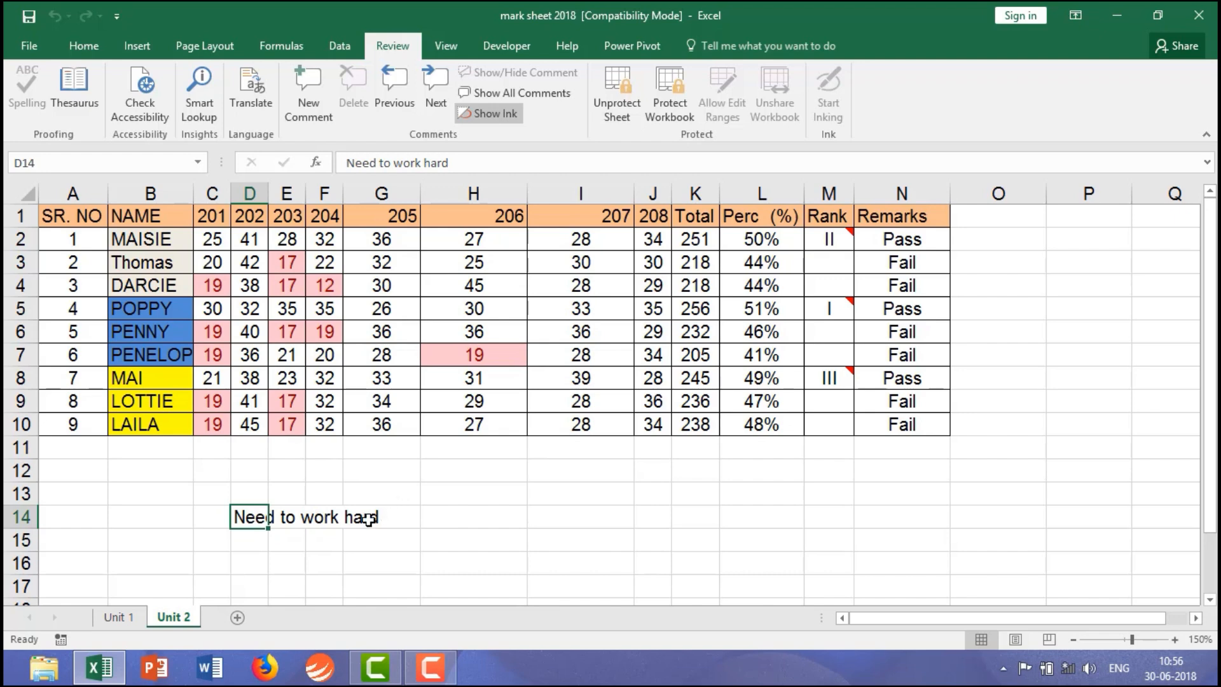
pyautogui.click(156, 291)
pyautogui.click(86, 45)
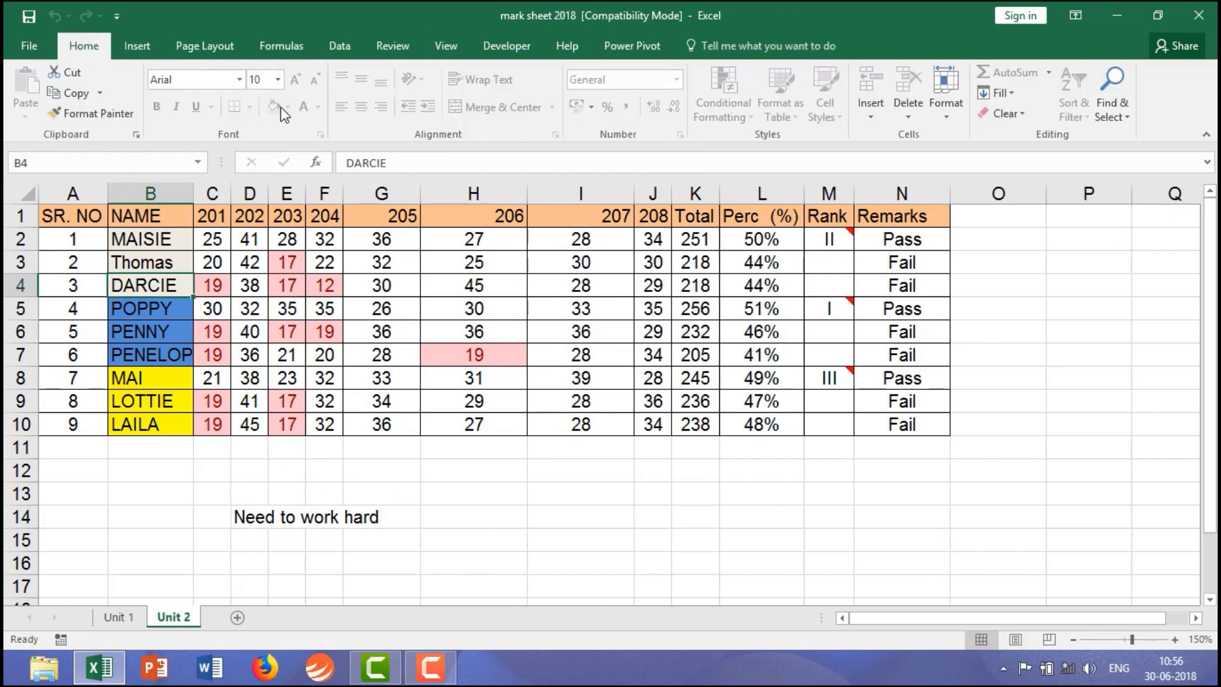
pyautogui.click(159, 259)
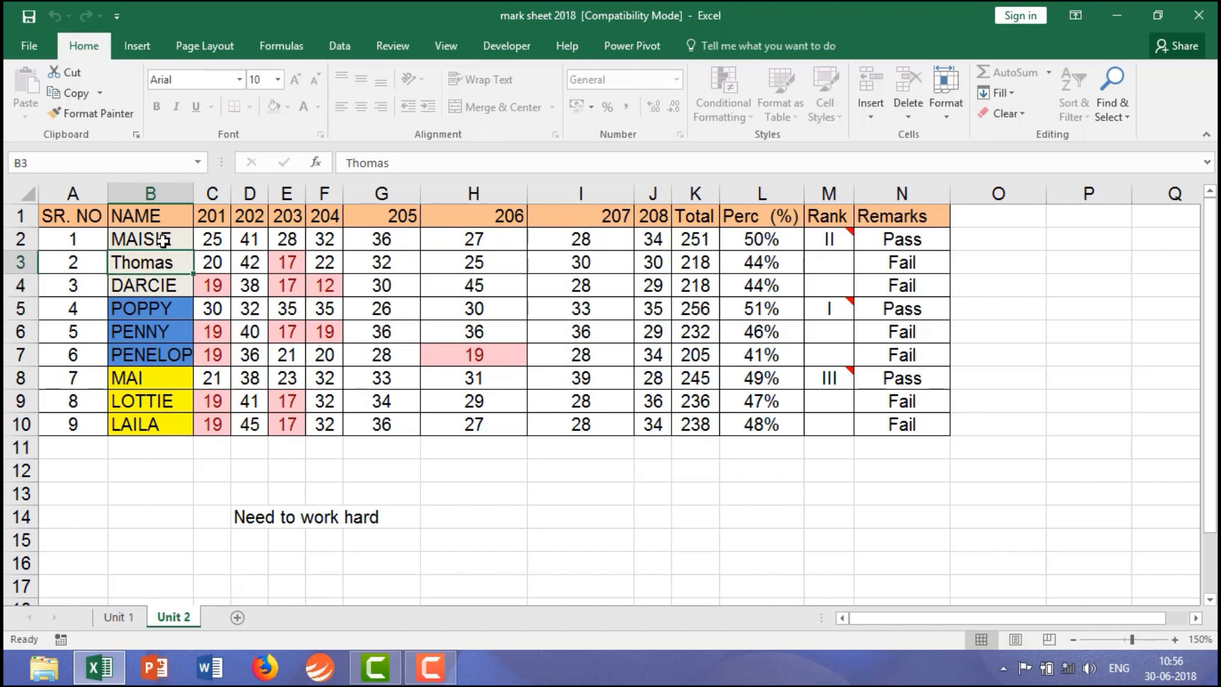
pyautogui.click(164, 240)
pyautogui.click(167, 308)
pyautogui.click(164, 354)
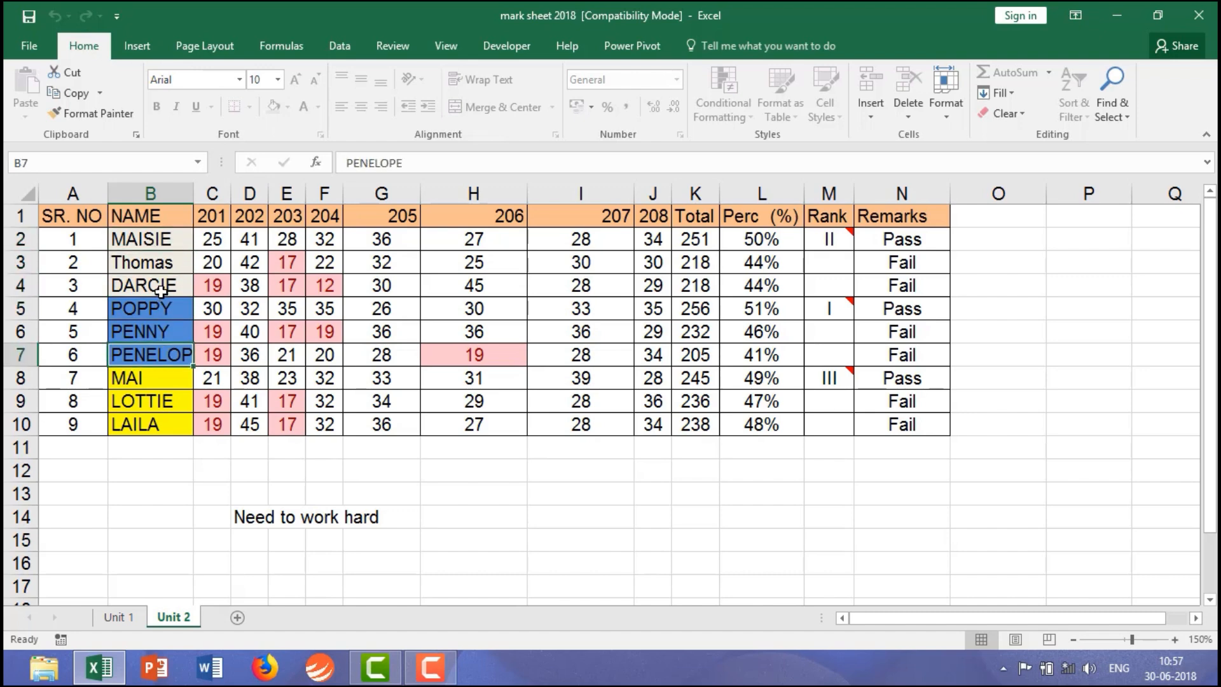
pyautogui.click(161, 291)
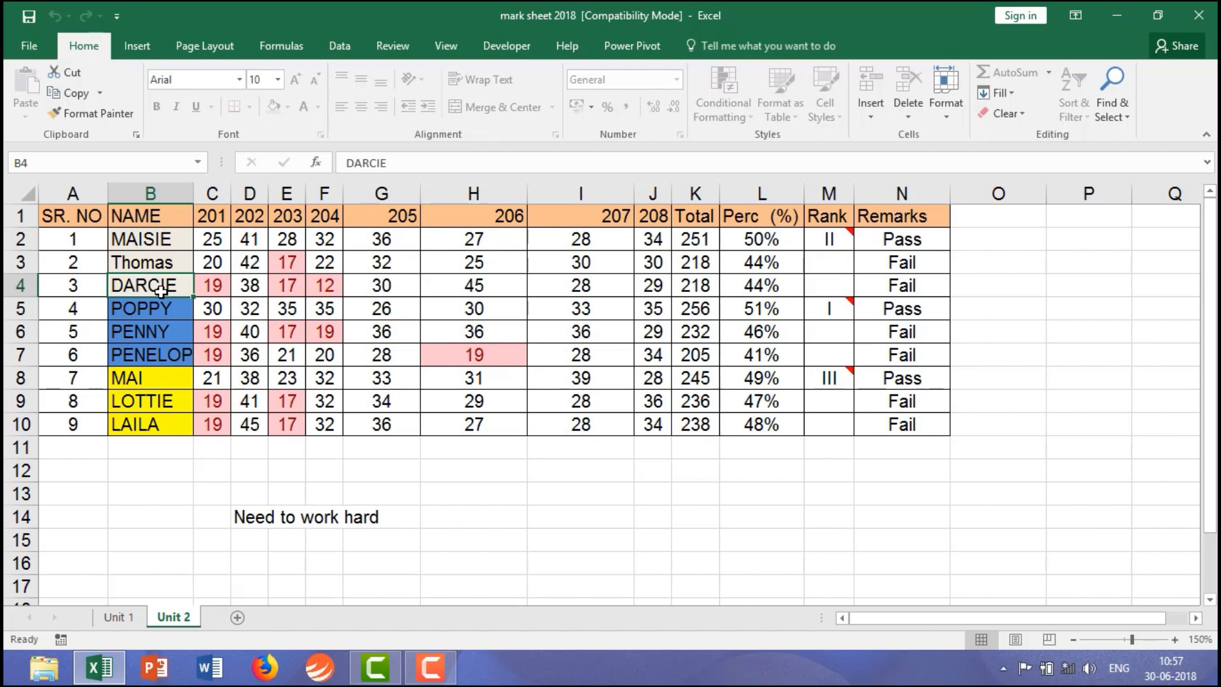
pyautogui.click(159, 326)
pyautogui.click(155, 283)
pyautogui.click(154, 262)
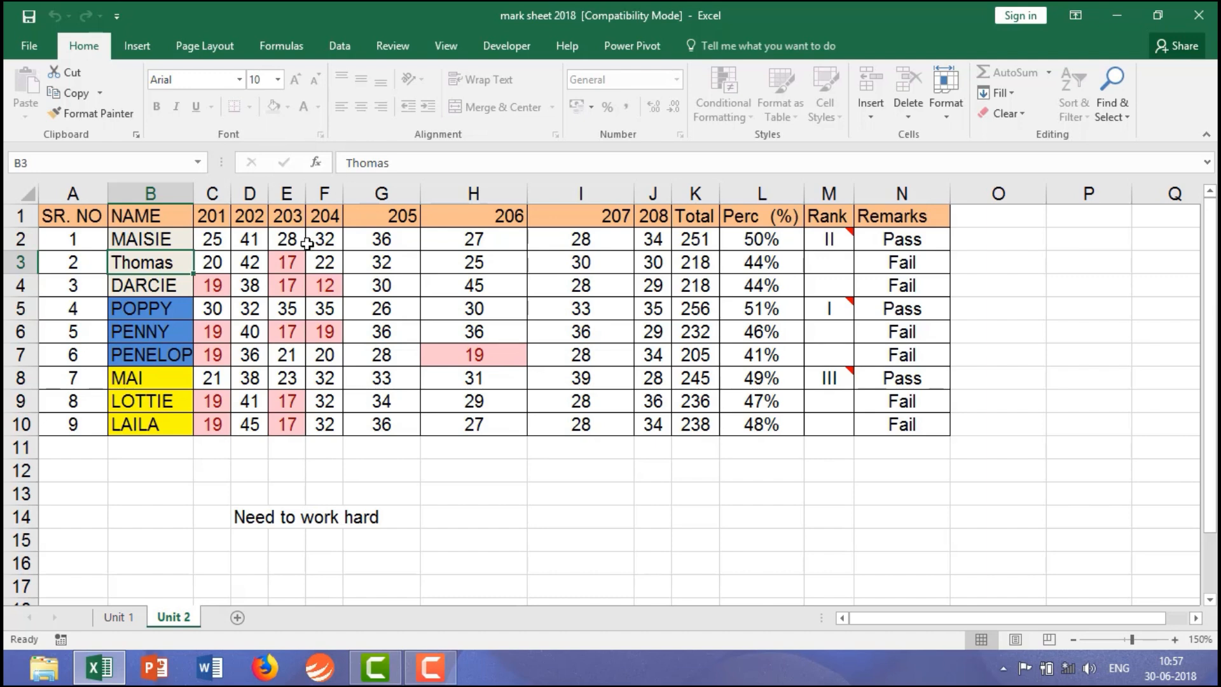
pyautogui.click(443, 45)
pyautogui.click(391, 48)
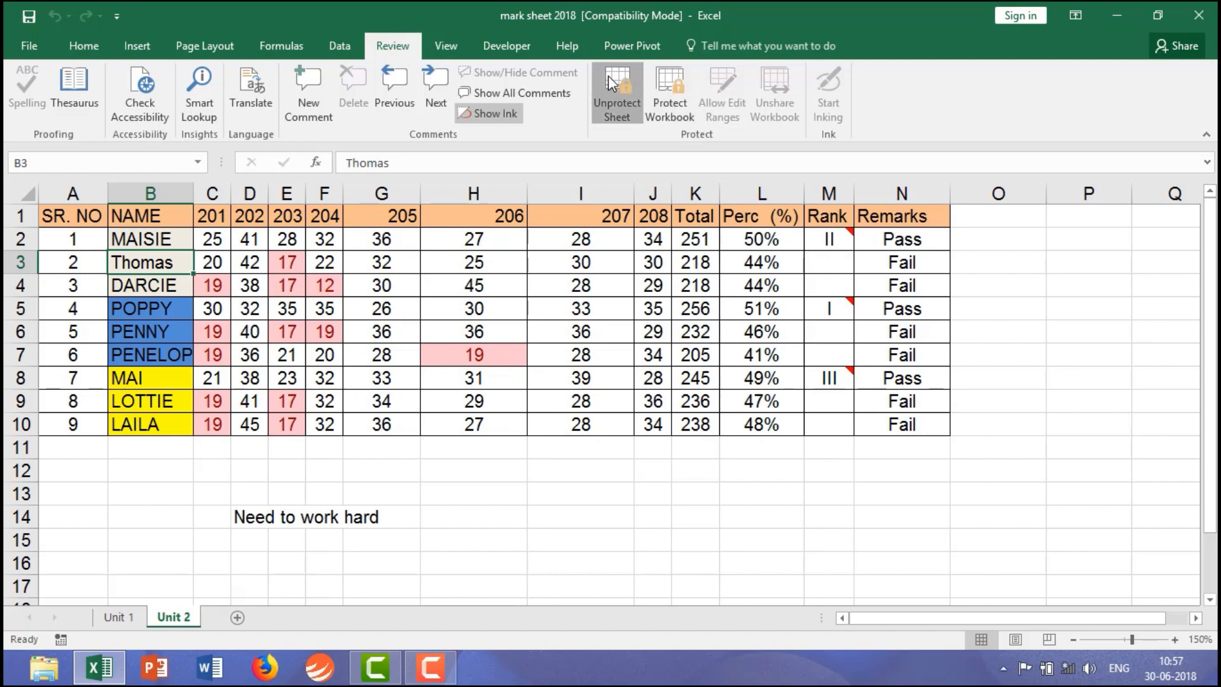
# - Unprotect the Unit 2 sheet by entering its password
pyautogui.click(615, 95)
pyautogui.write('12')
pyautogui.click(881, 320)
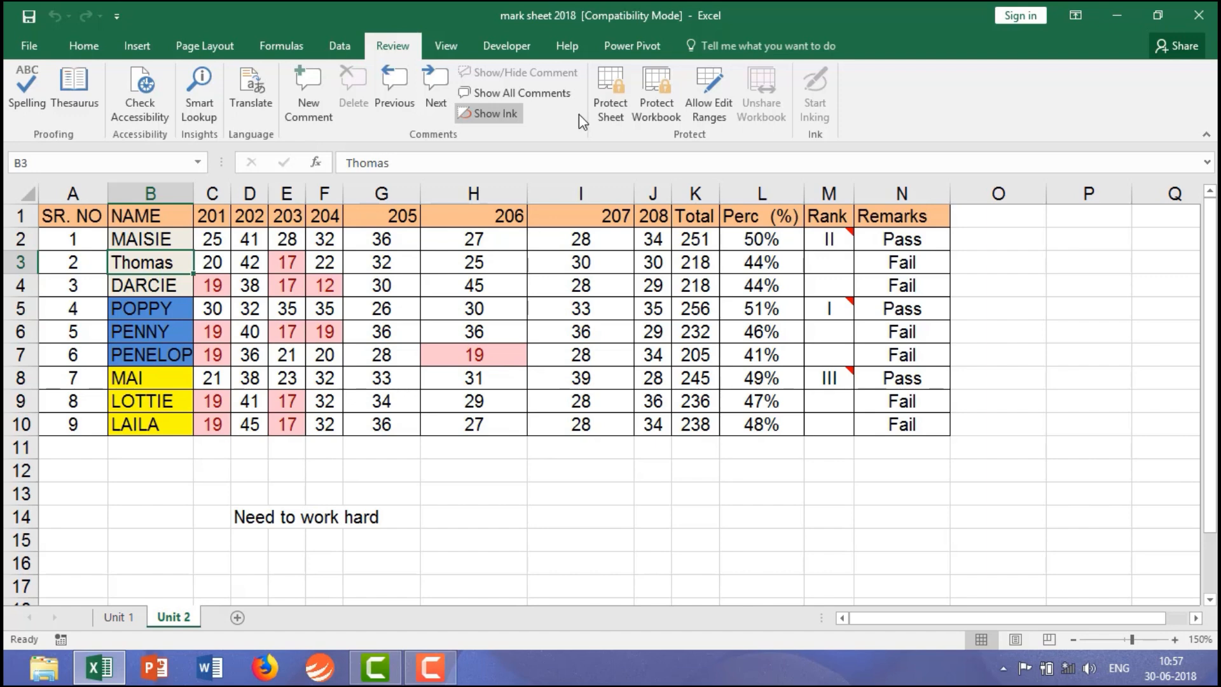
# - Re-protect Unit 2 with a confirmed password, allowing Format cells
pyautogui.click(621, 93)
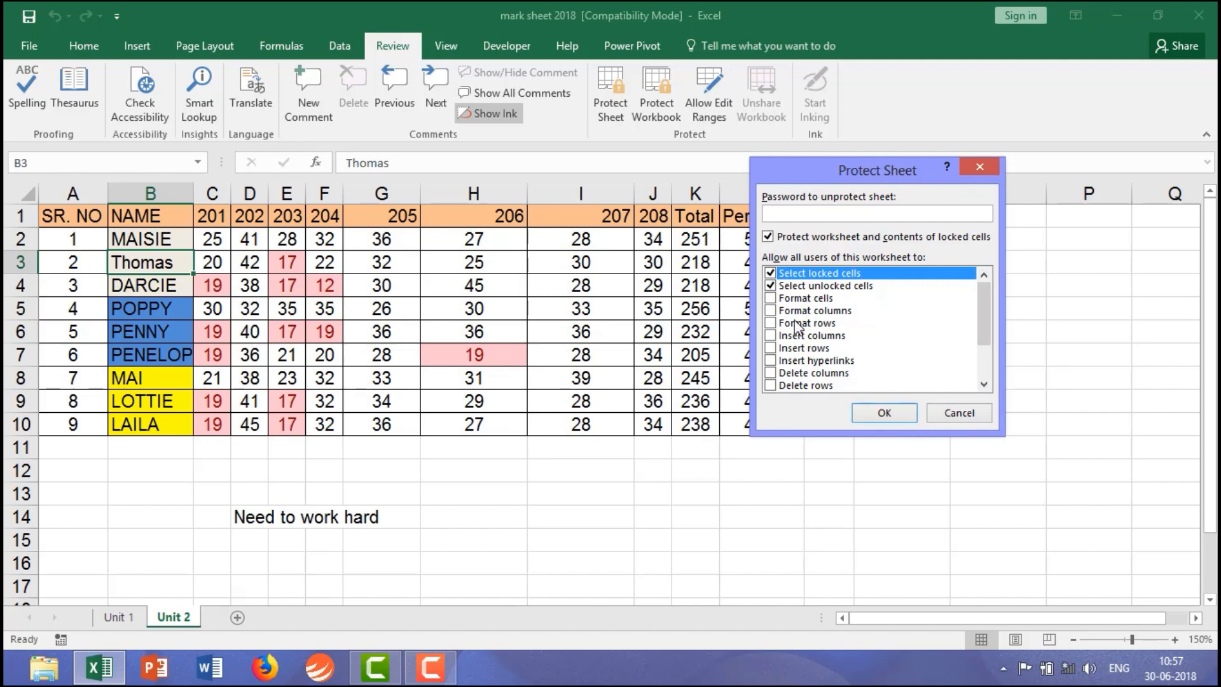
pyautogui.click(771, 299)
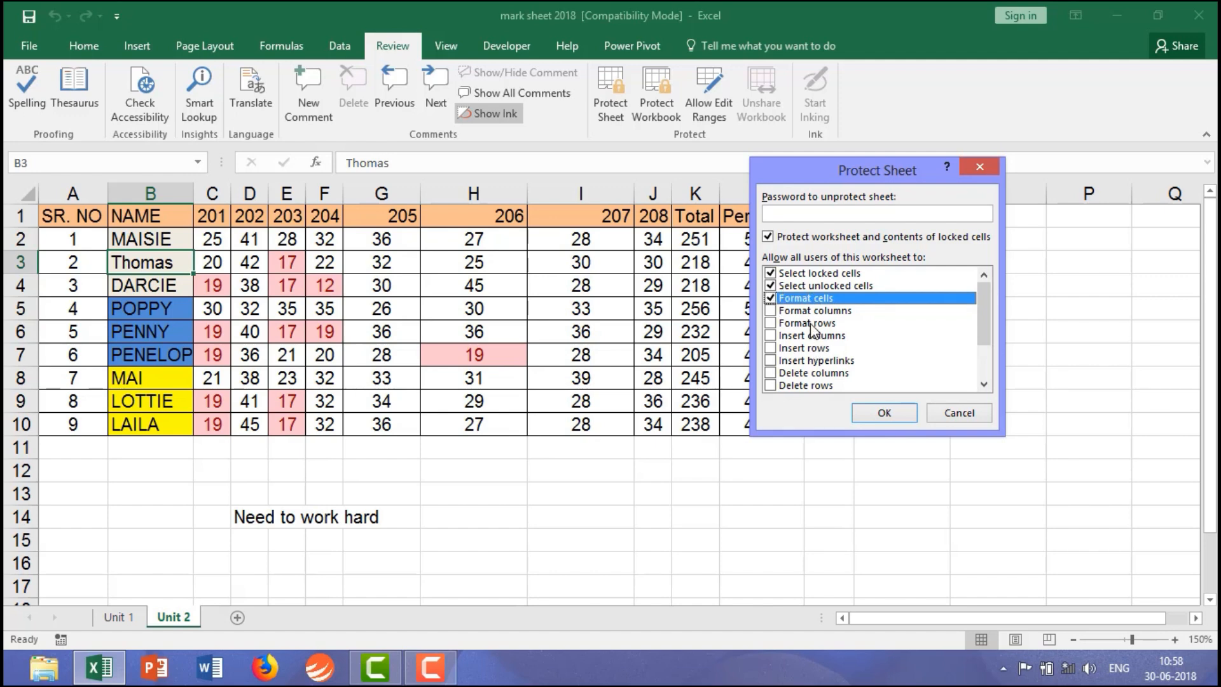
pyautogui.click(807, 212)
pyautogui.write('1')
pyautogui.click(890, 413)
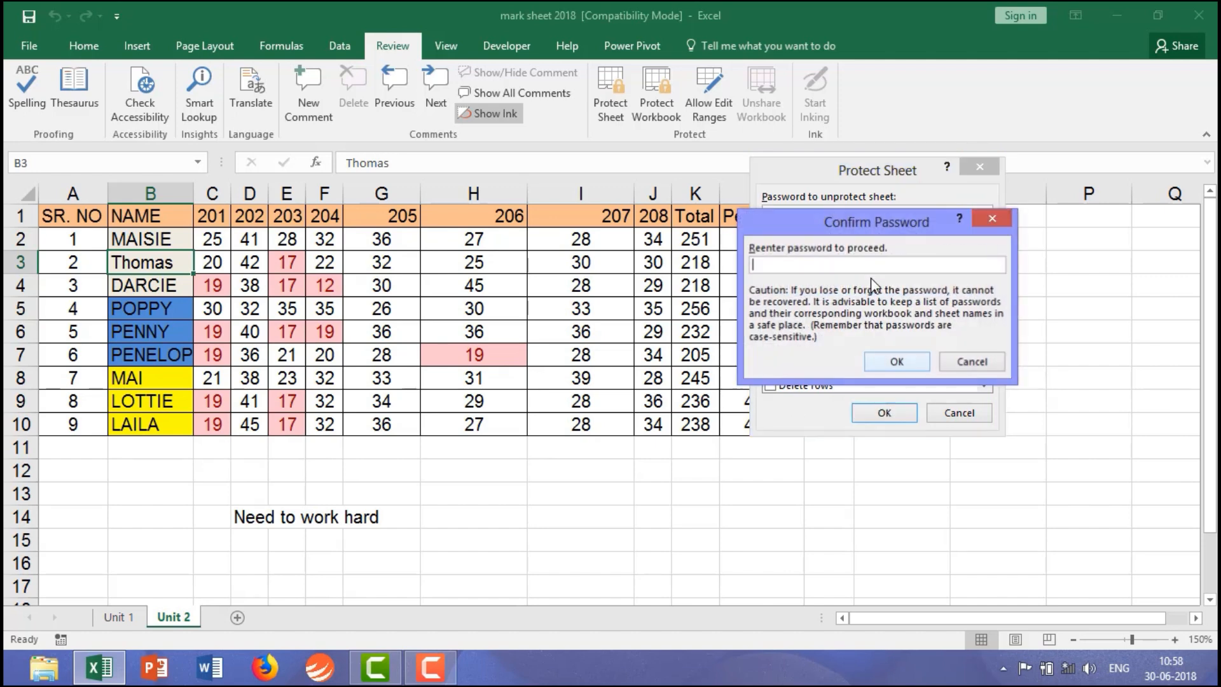
pyautogui.write('1')
pyautogui.click(904, 361)
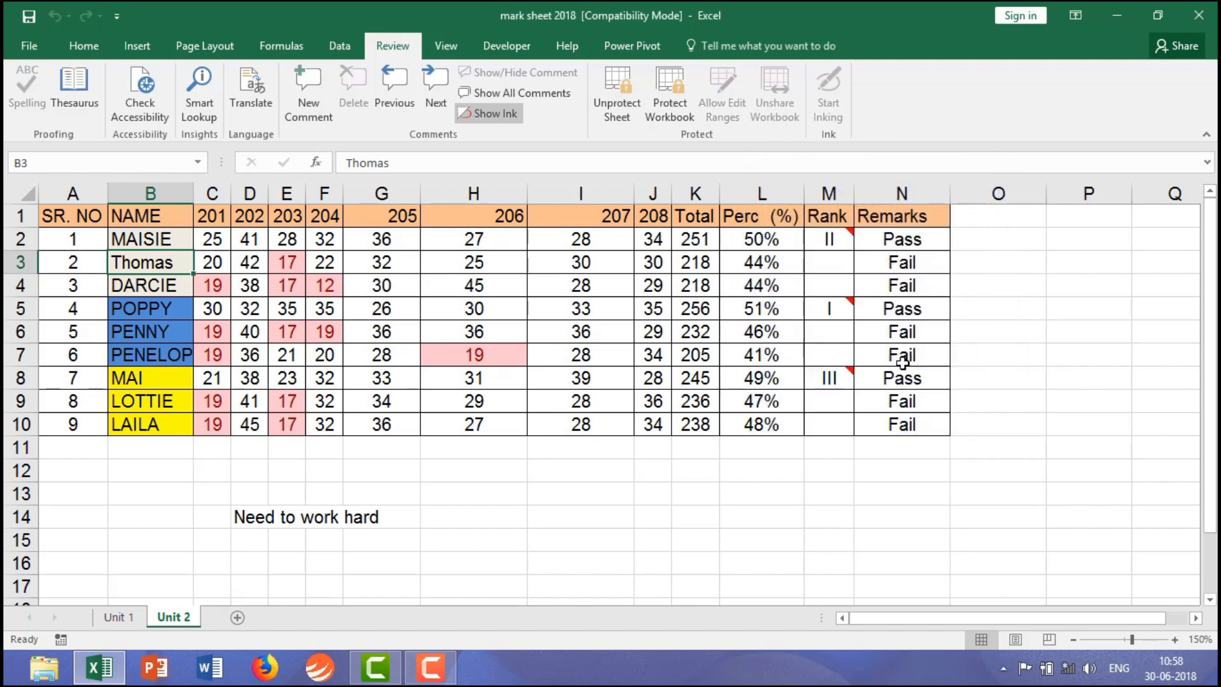
# - Give name cell B2 (MAISIE) a red fill from the Home tab's Fill Color
pyautogui.click(91, 50)
pyautogui.click(216, 239)
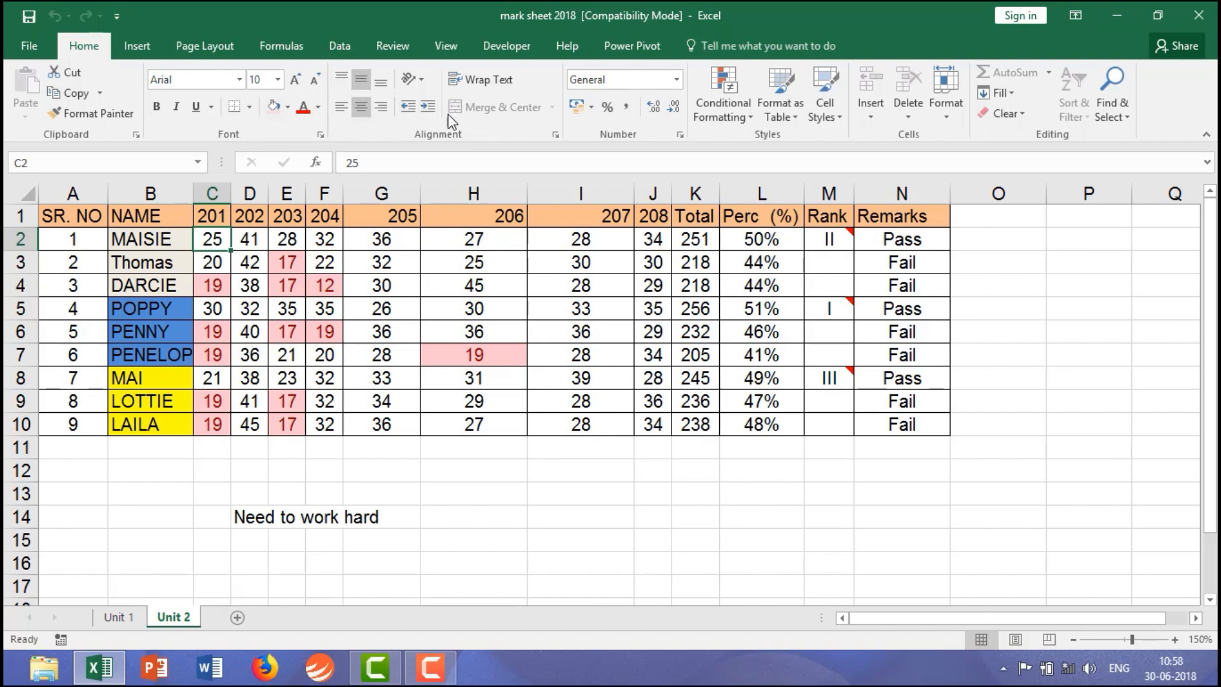
pyautogui.click(143, 247)
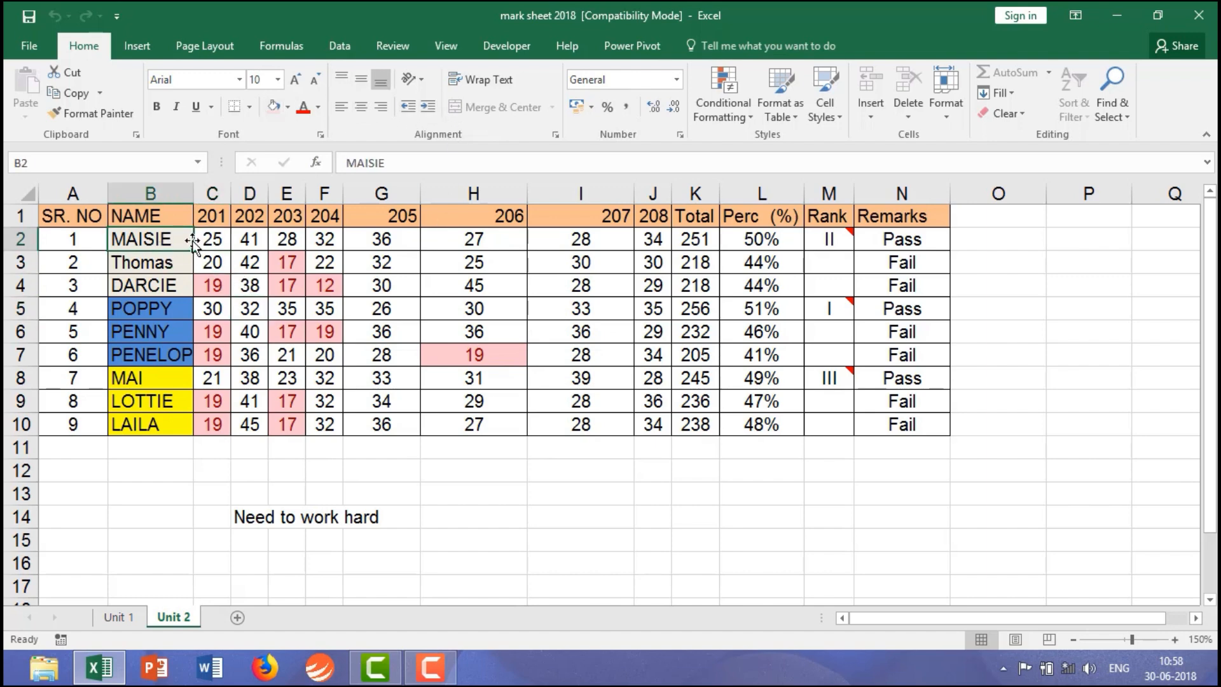
pyautogui.click(288, 107)
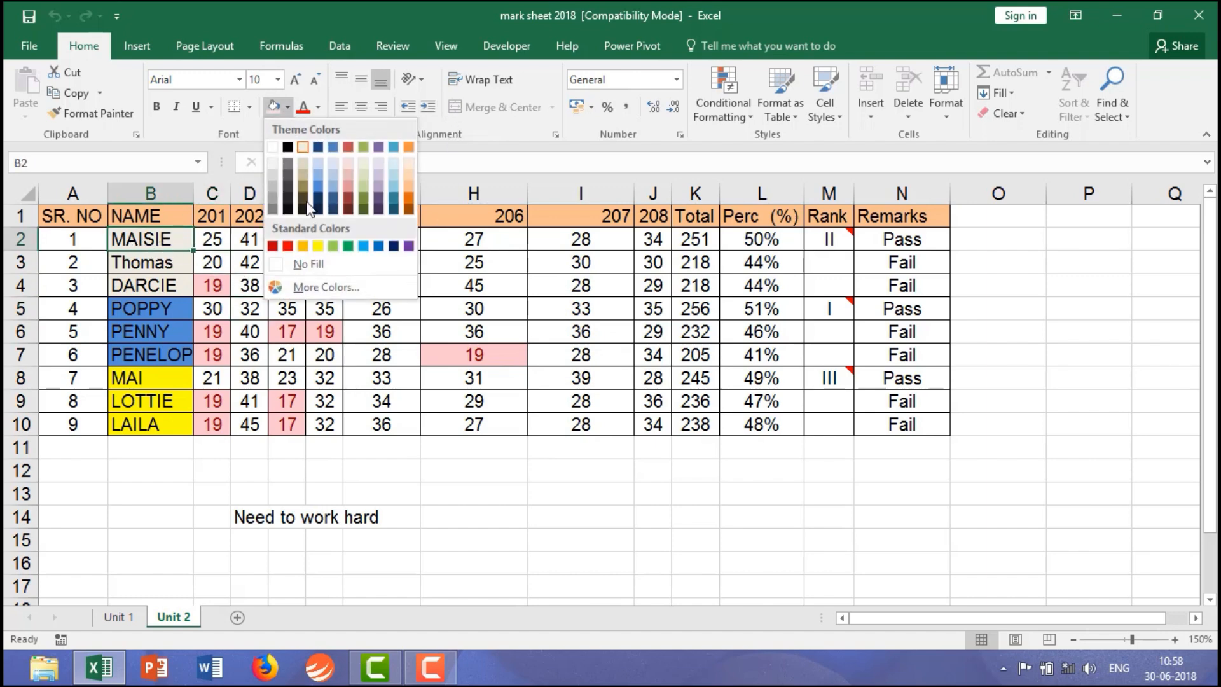
pyautogui.click(291, 246)
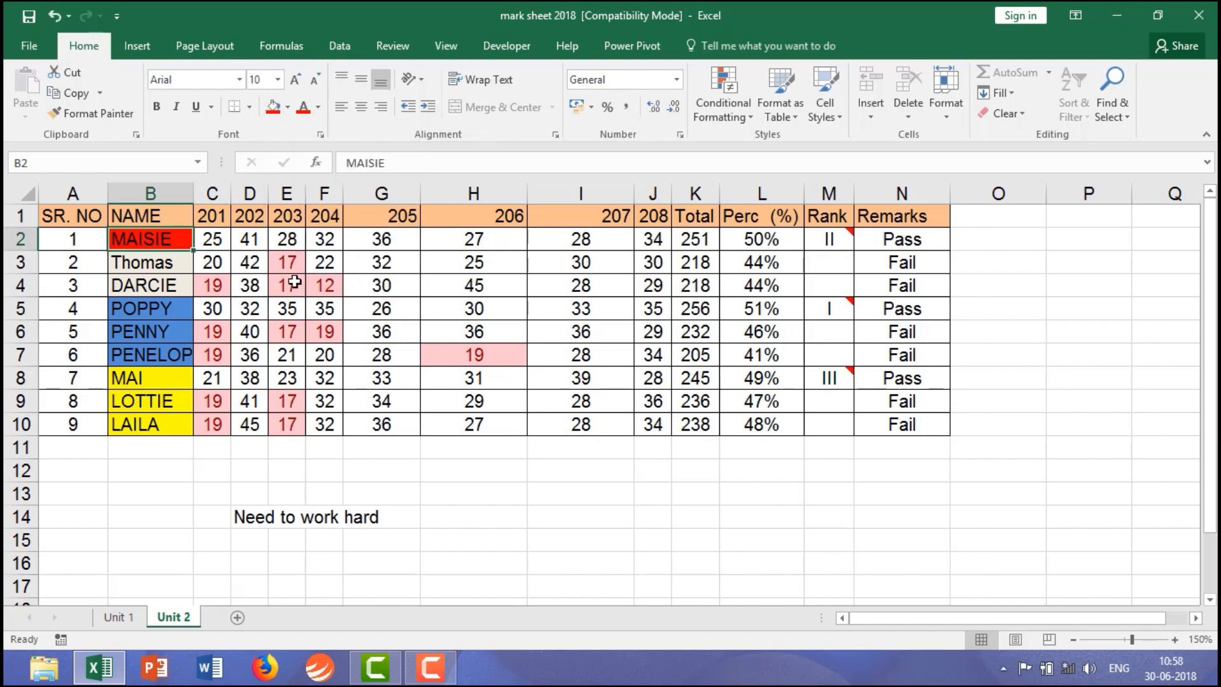
pyautogui.click(178, 477)
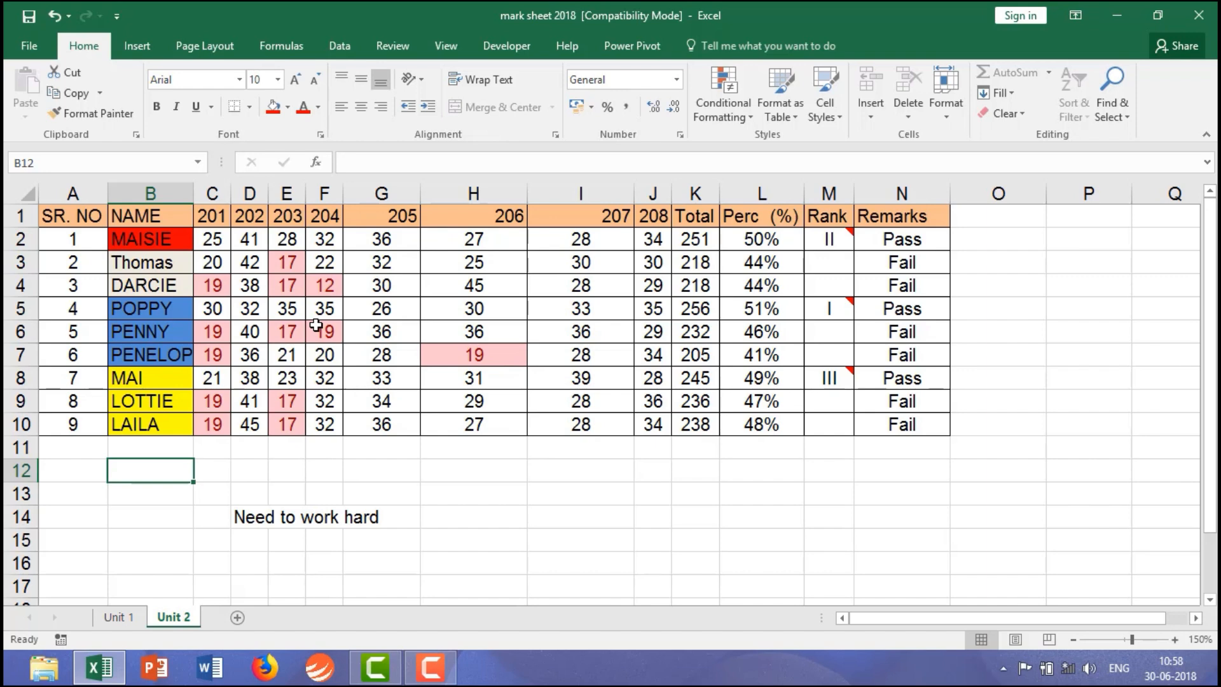
# - Attempt to edit the score 25 in C2, dismiss the protected-sheet warning, and return to Review
pyautogui.click(213, 243)
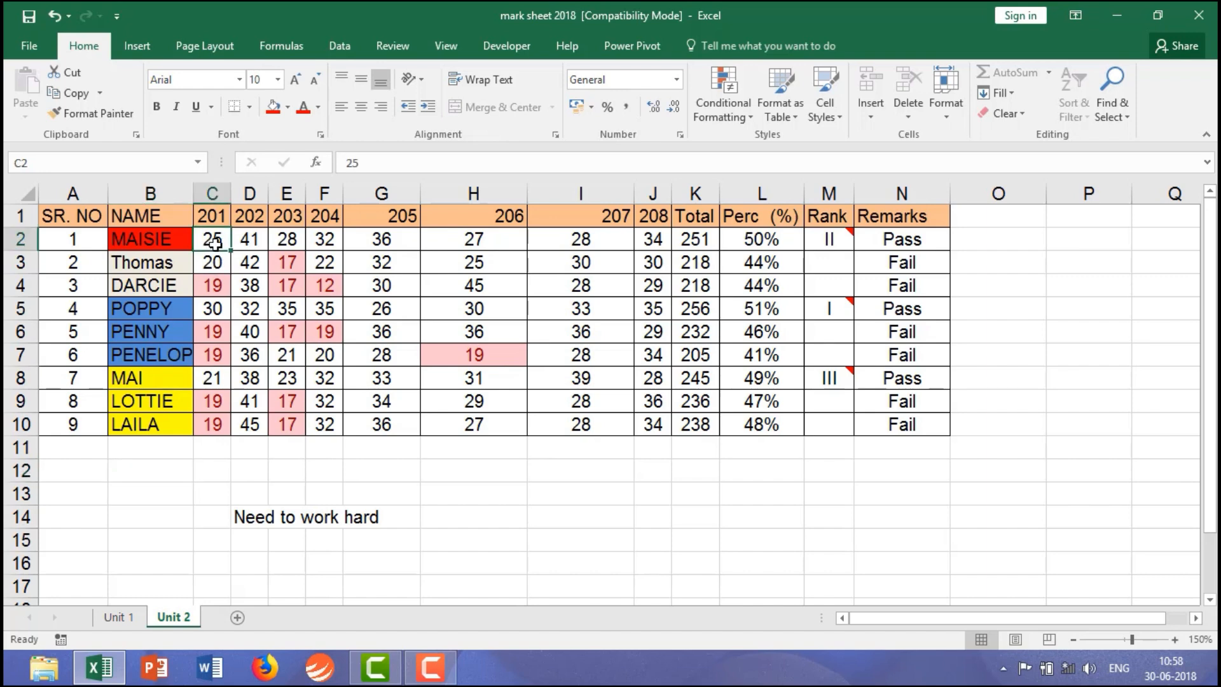
pyautogui.click(372, 170)
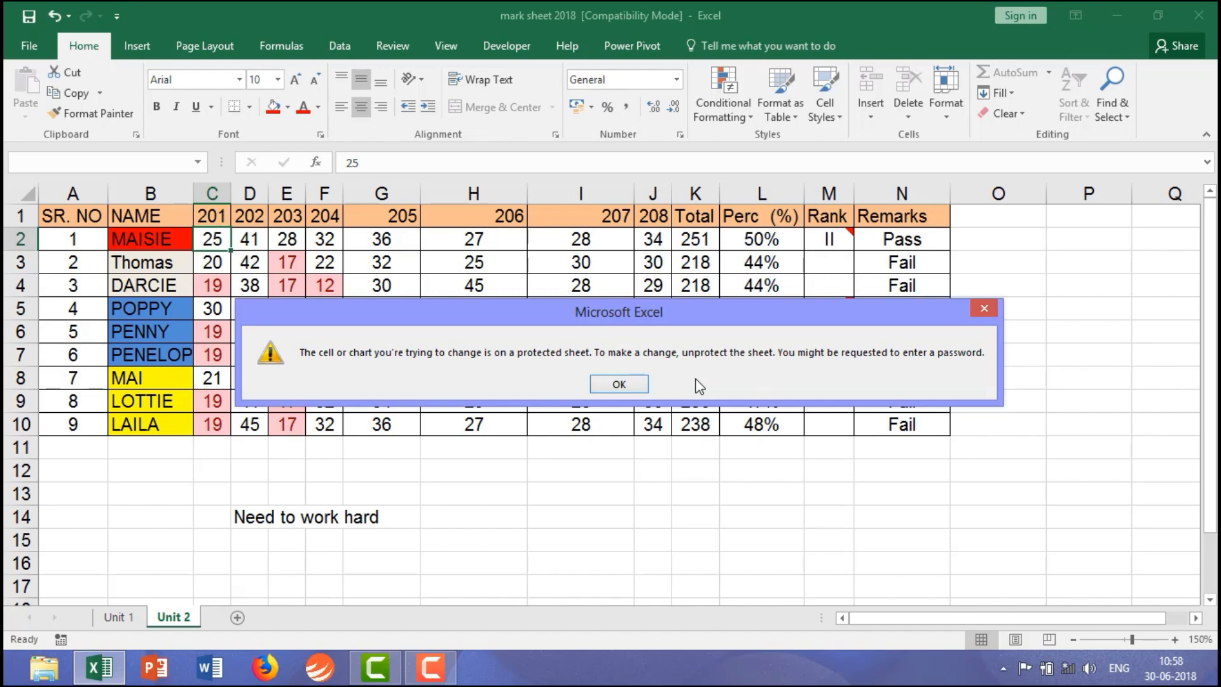
pyautogui.click(618, 384)
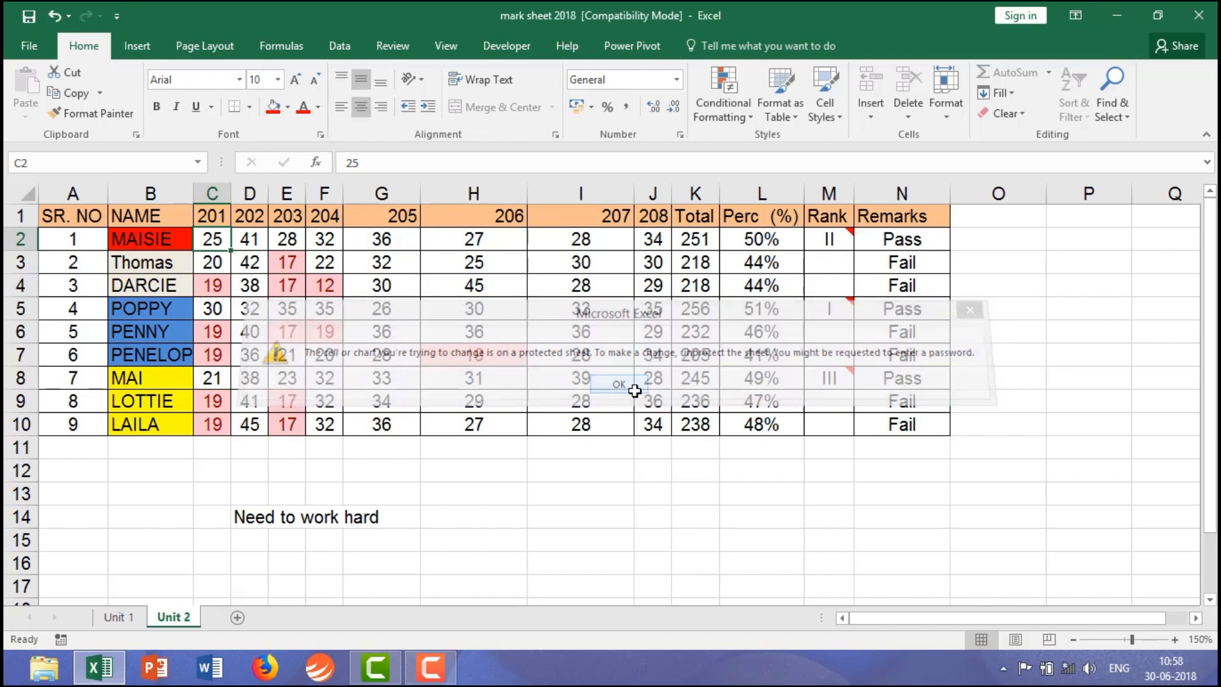
pyautogui.click(341, 47)
pyautogui.click(392, 45)
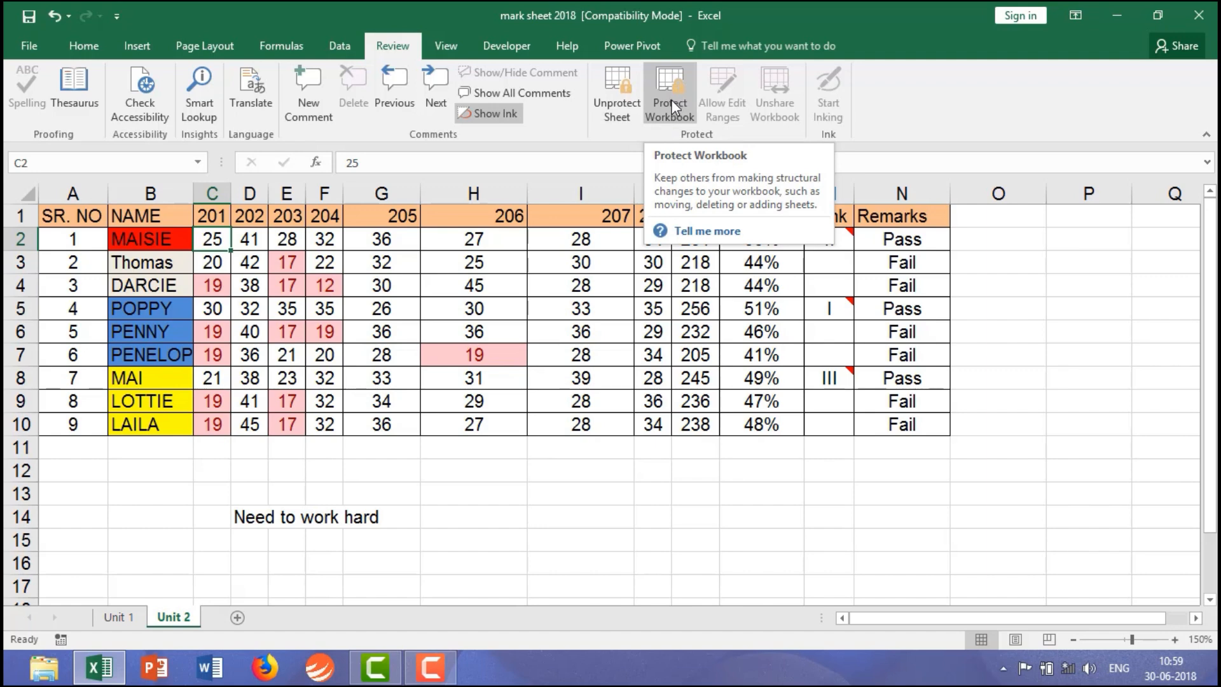
# - Unprotect the Unit 2 sheet by entering its password
pyautogui.click(427, 351)
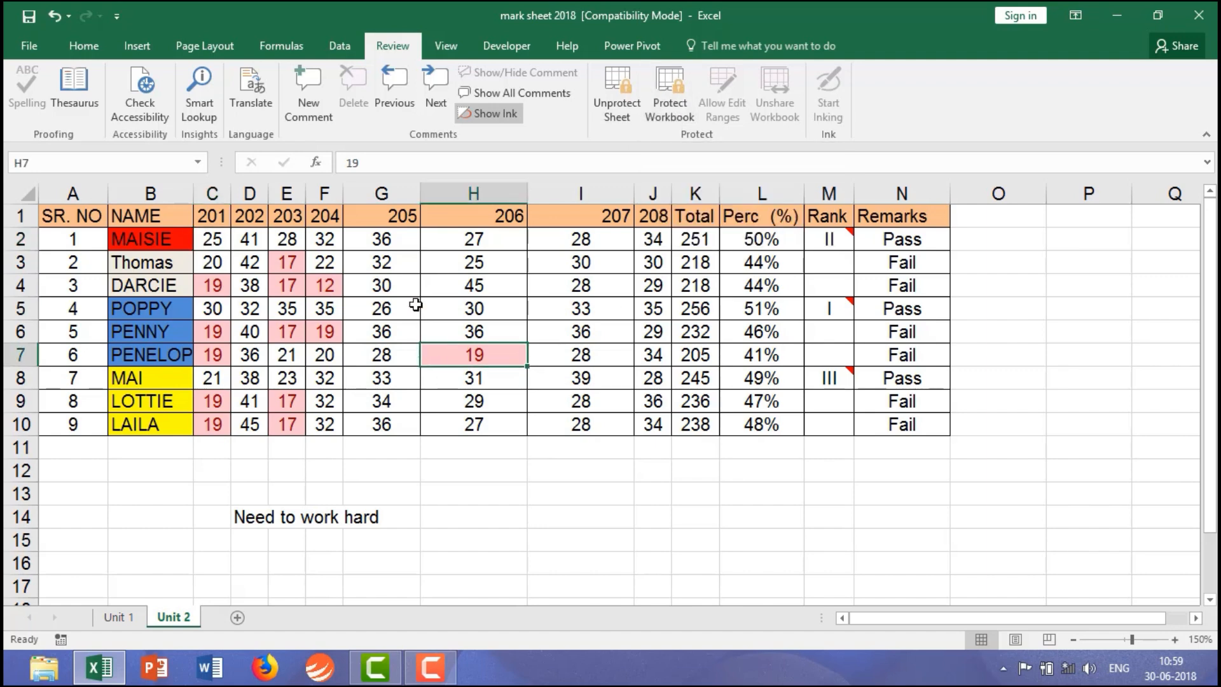
pyautogui.click(607, 98)
pyautogui.write('1')
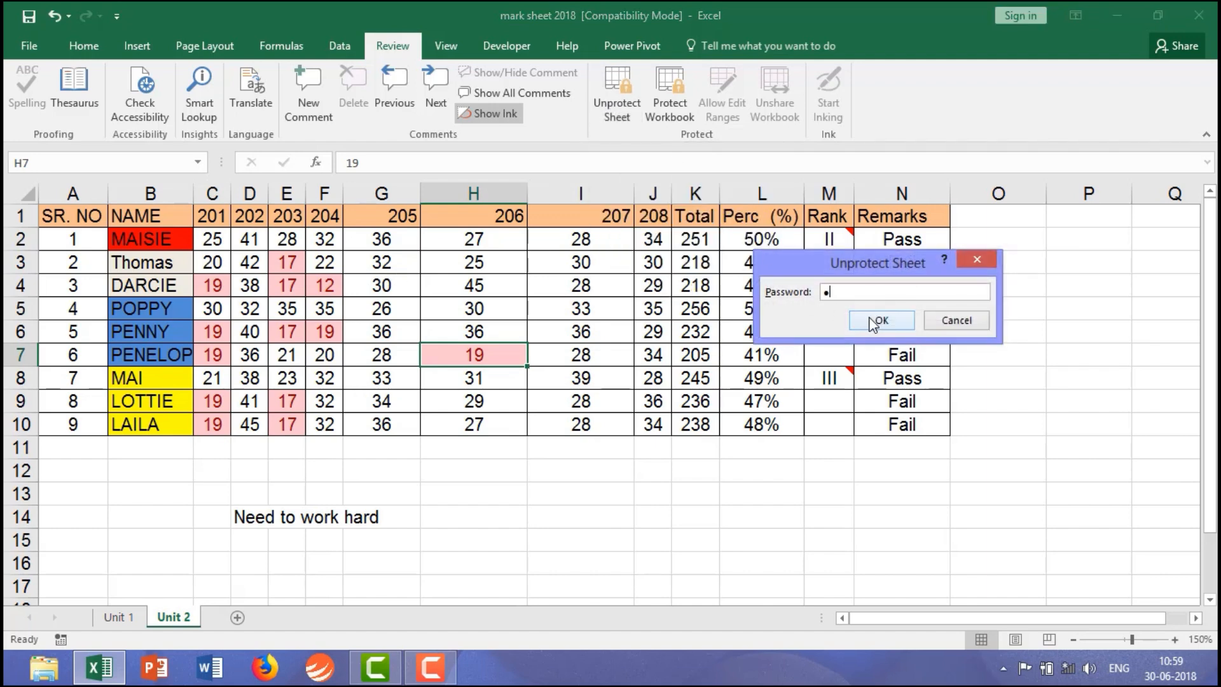
pyautogui.click(871, 321)
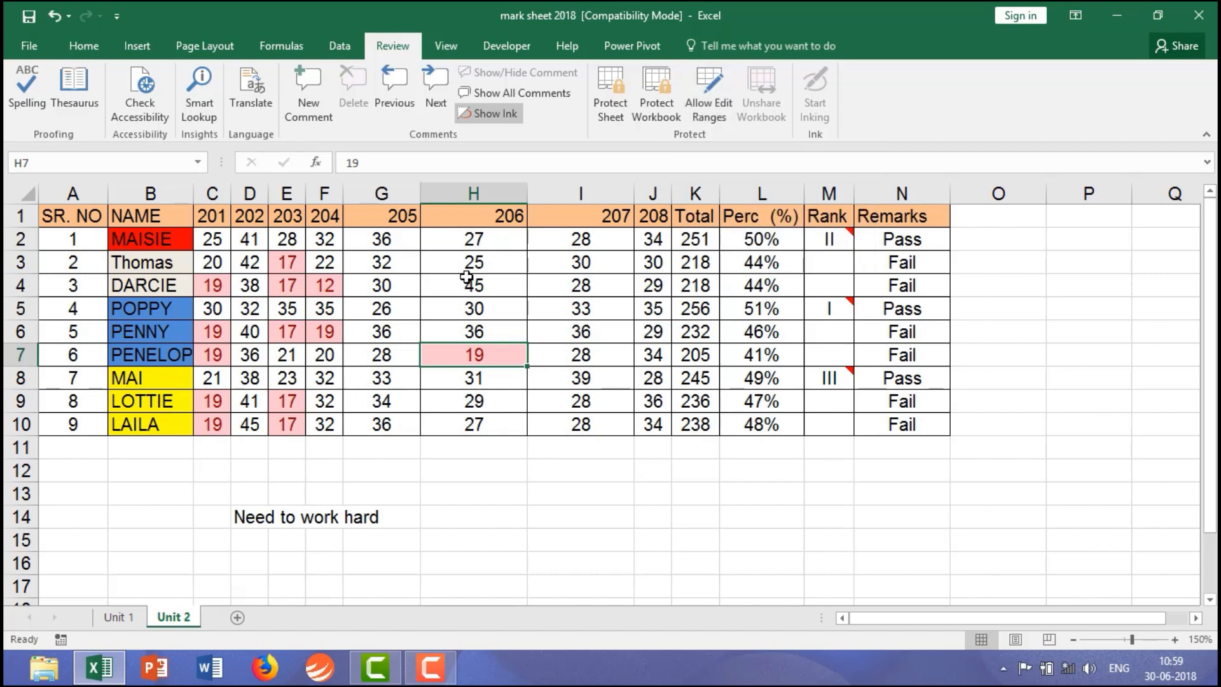
# - Select the 201 marks in cells C1 to C10
pyautogui.click(322, 327)
pyautogui.click(225, 260)
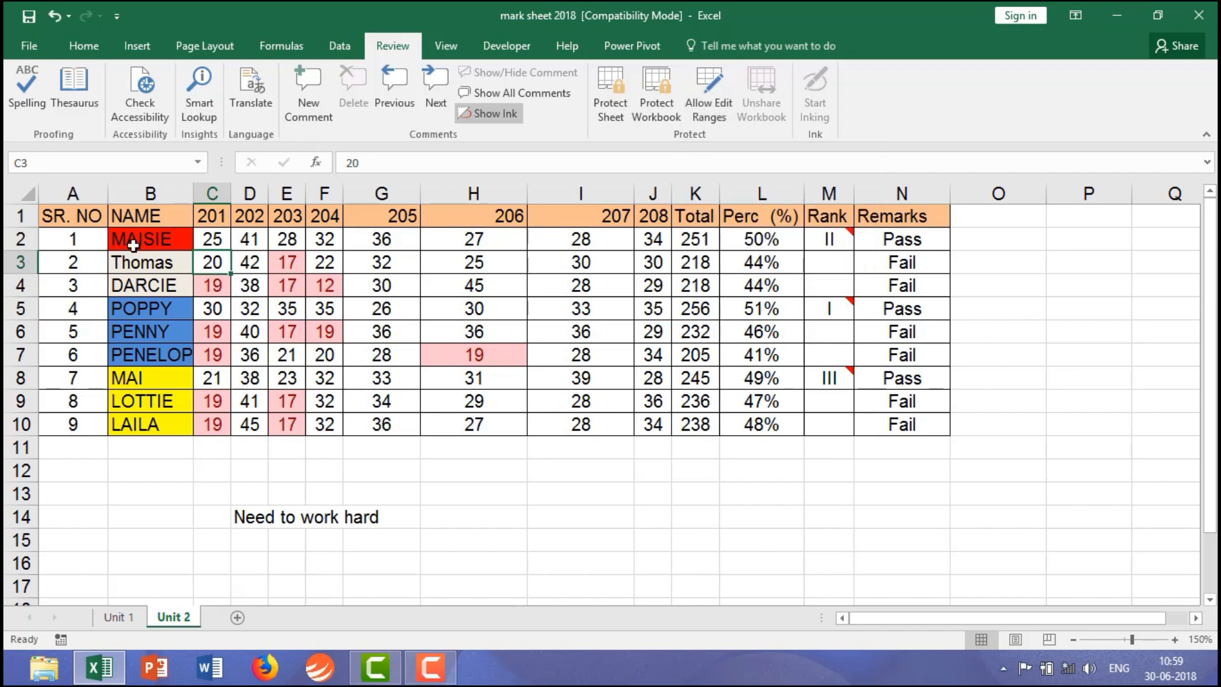
pyautogui.click(221, 214)
pyautogui.click(254, 216)
pyautogui.click(330, 221)
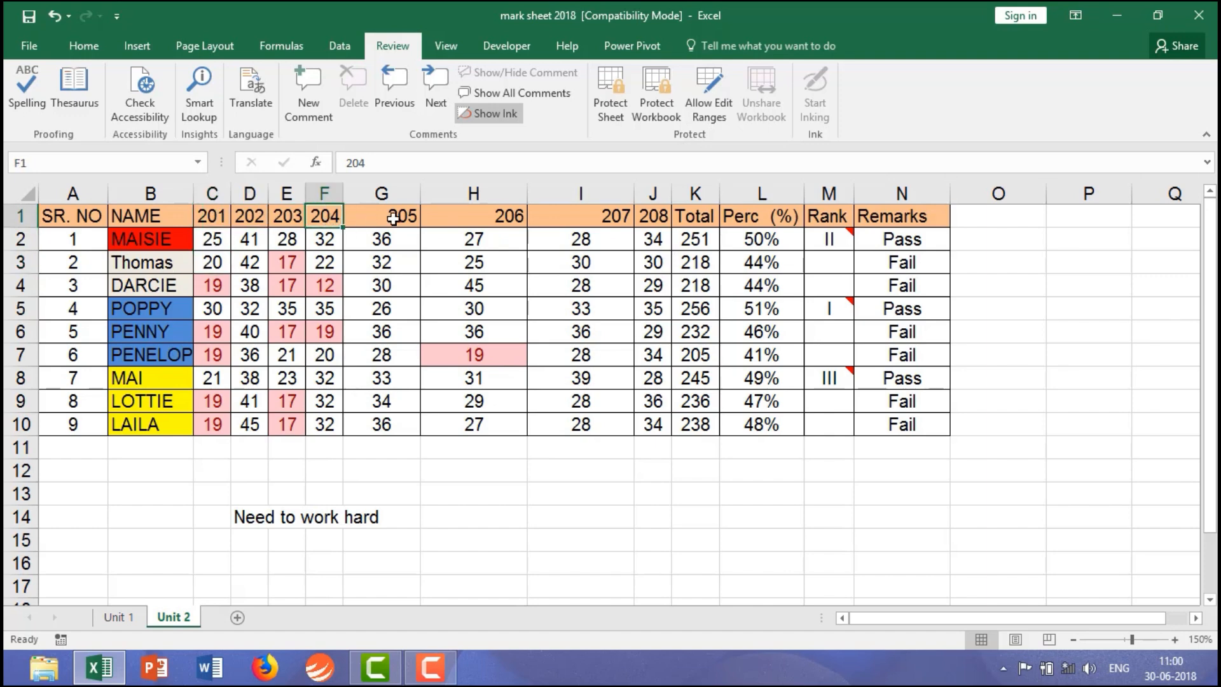
pyautogui.click(391, 217)
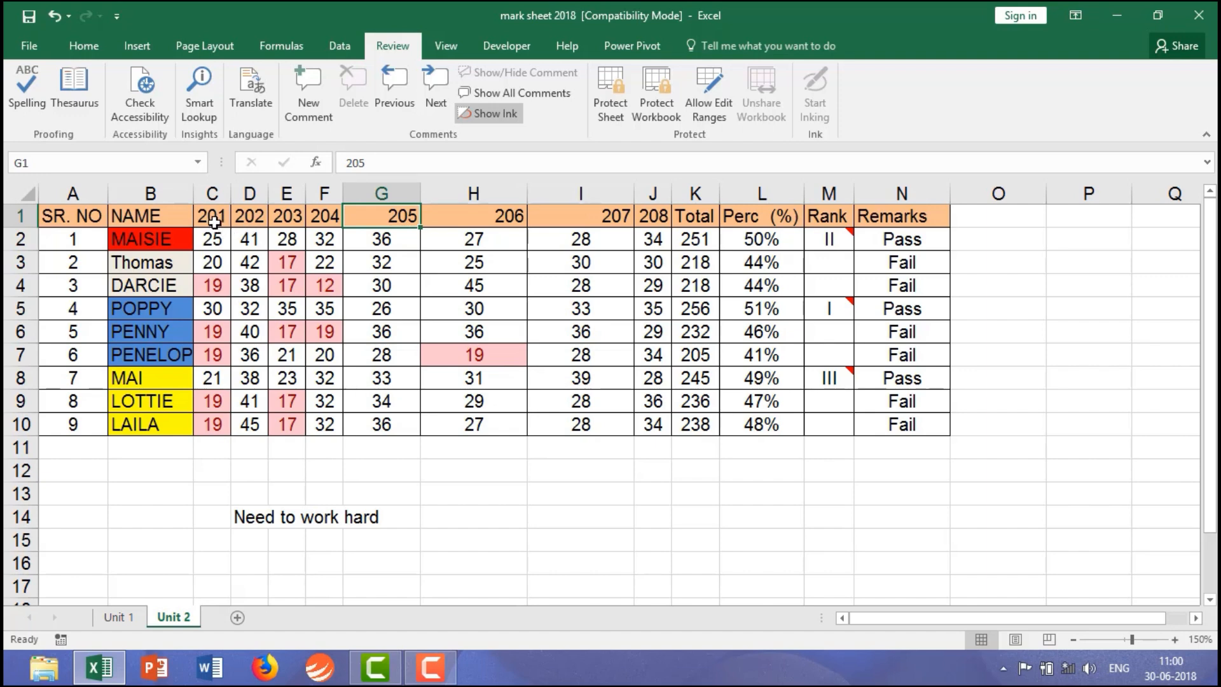
pyautogui.click(214, 220)
pyautogui.click(251, 219)
pyautogui.click(323, 219)
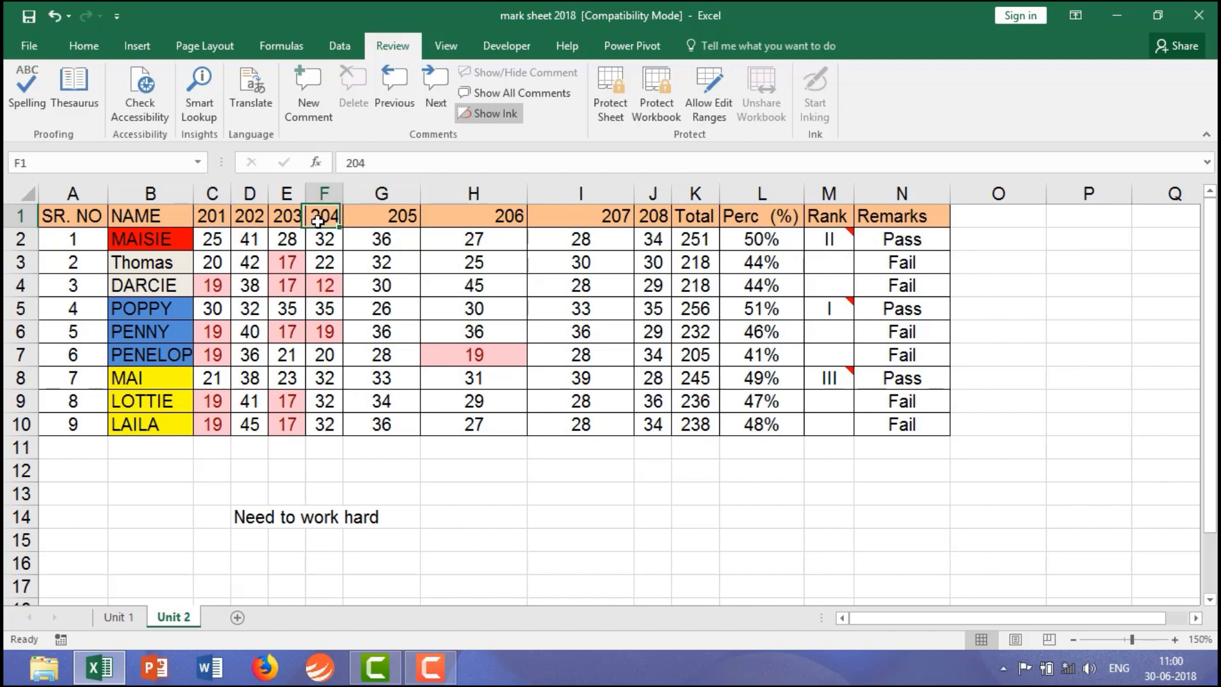
pyautogui.click(395, 220)
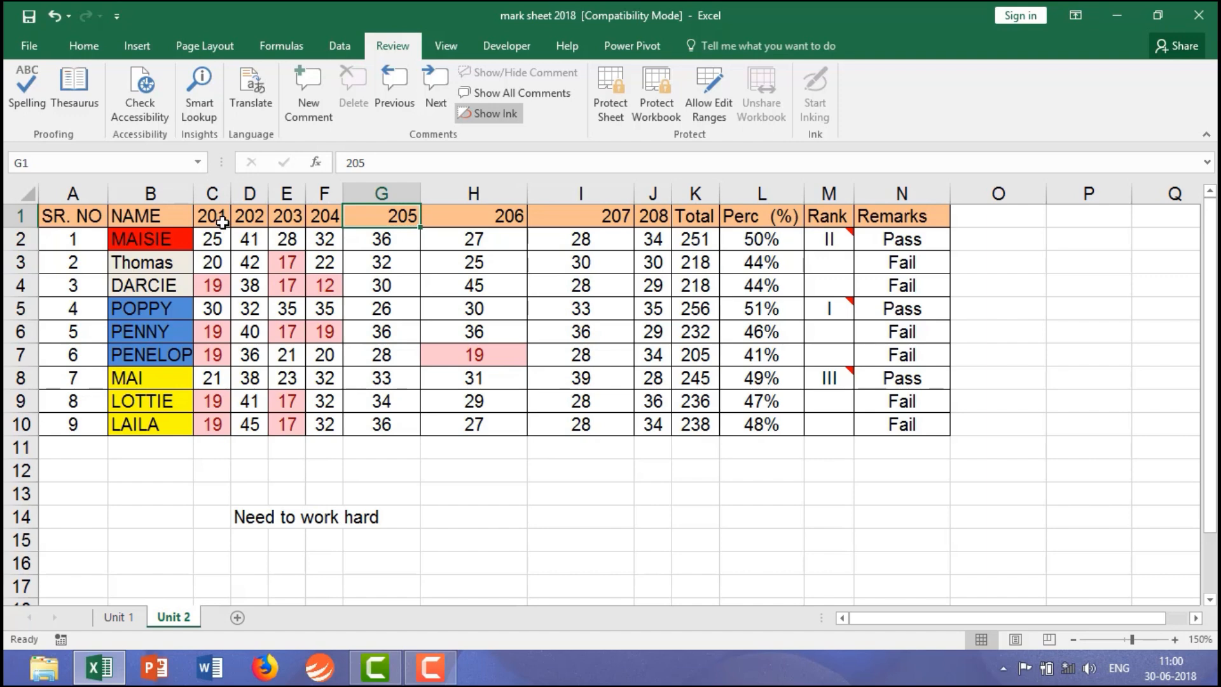
pyautogui.moveTo(214, 216); pyautogui.dragTo(217, 423)
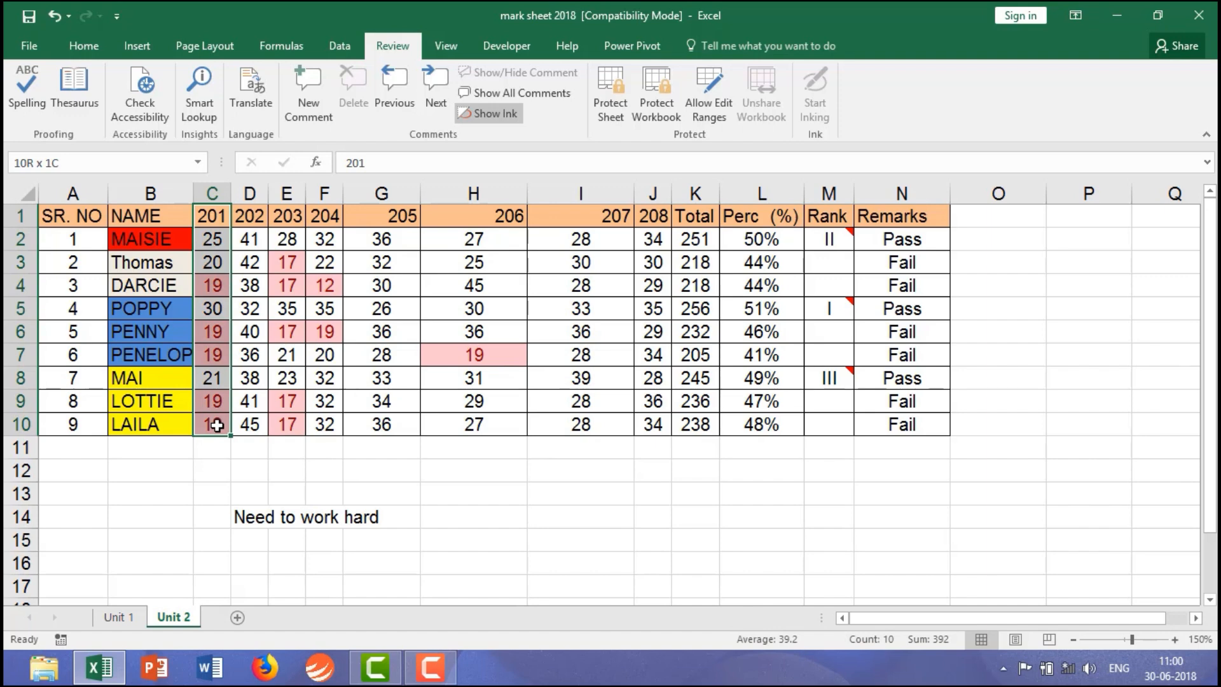
# - Create allowed edit range f201 for =$C$1:$C$10 with a confirmed range password
pyautogui.click(719, 89)
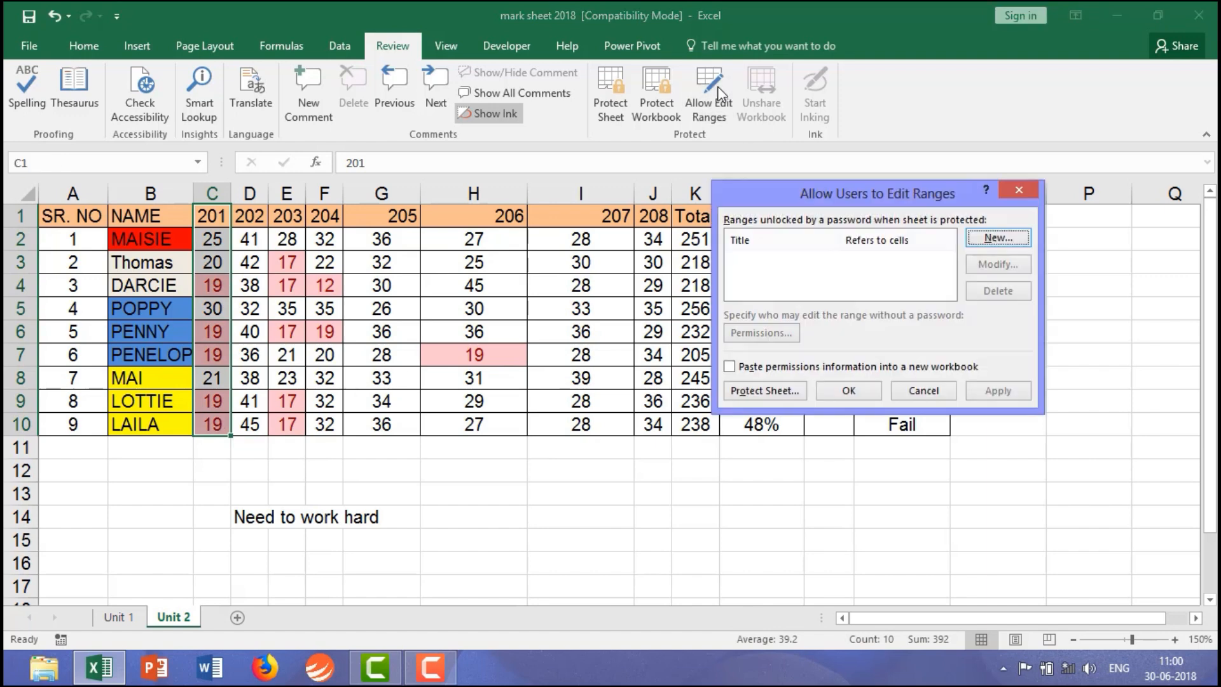
pyautogui.click(988, 242)
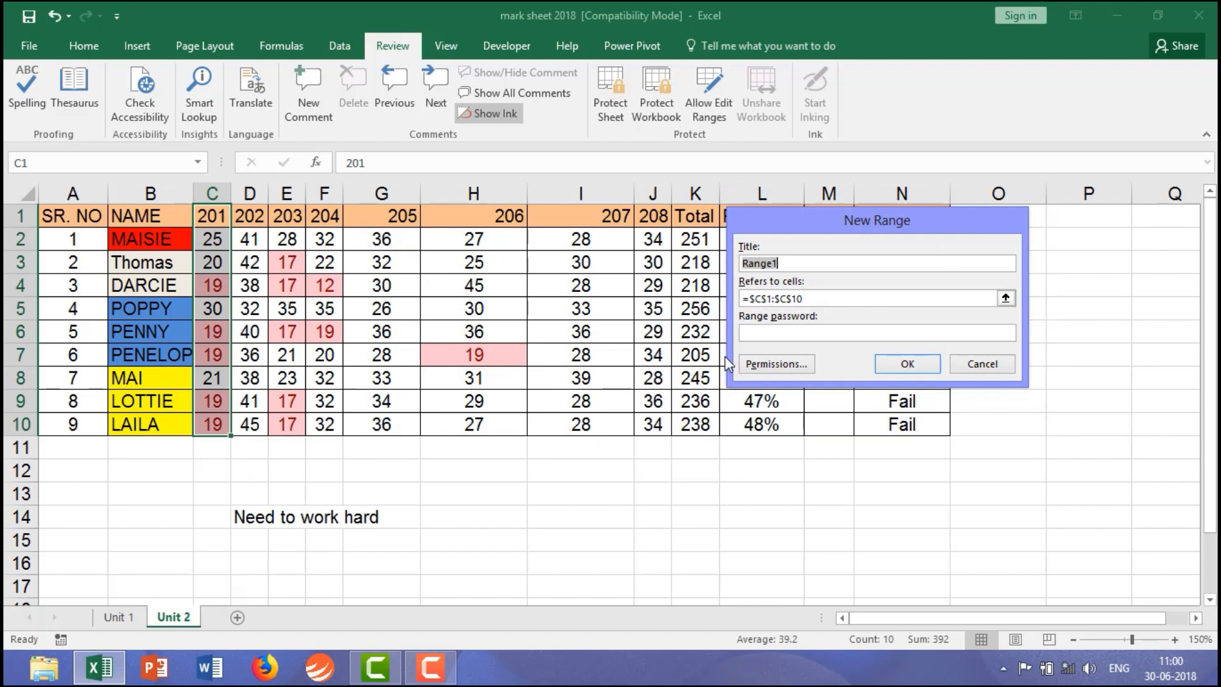
pyautogui.click(788, 263)
pyautogui.press('BackSpace')
pyautogui.press('BackSpace')
pyautogui.press('BackSpace')
pyautogui.press('BackSpace')
pyautogui.press('BackSpace')
pyautogui.press('BackSpace')
pyautogui.write('f201')
pyautogui.click(791, 329)
pyautogui.write('1')
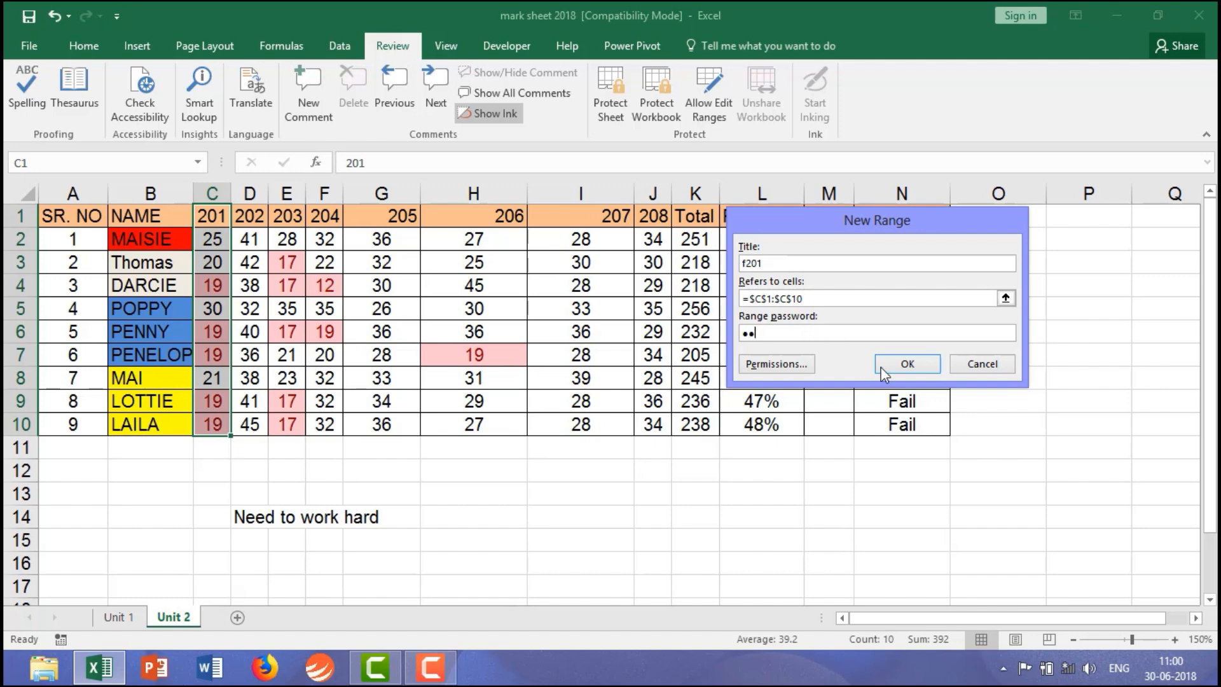
pyautogui.click(898, 364)
pyautogui.write('12')
pyautogui.click(897, 361)
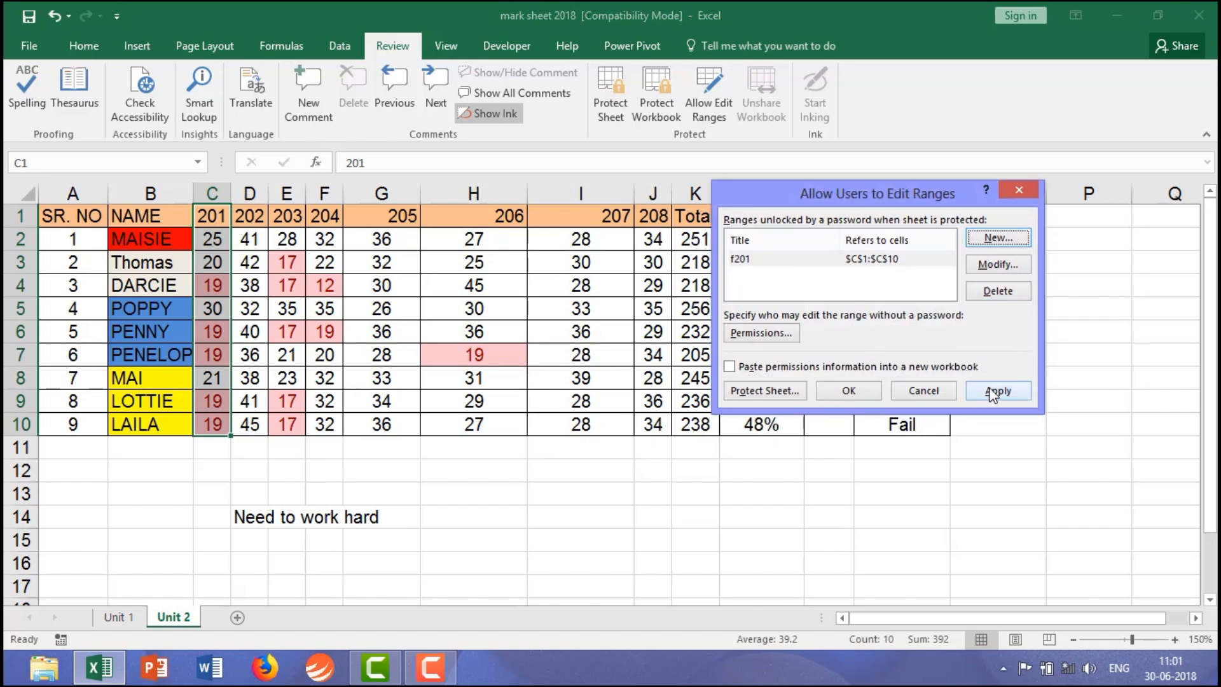
# - Add edit range s202 referring to cells D1:D10, with a confirmed range password
pyautogui.click(998, 238)
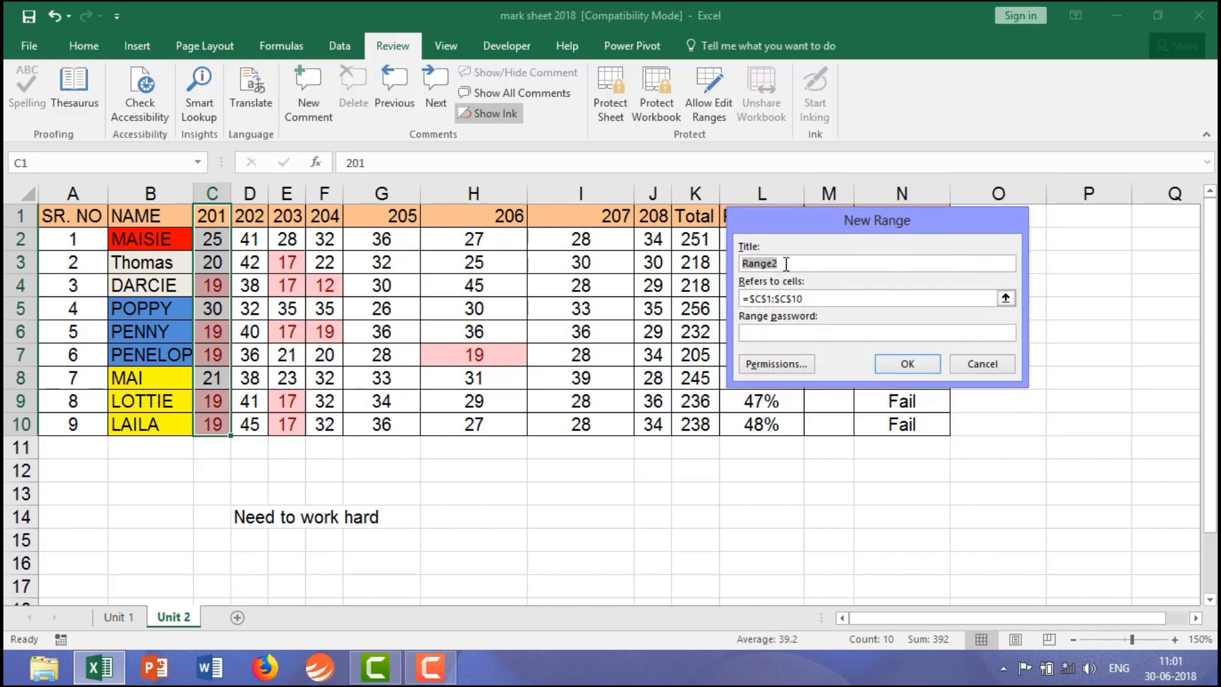
pyautogui.write('s202')
pyautogui.moveTo(812, 299); pyautogui.dragTo(738, 295)
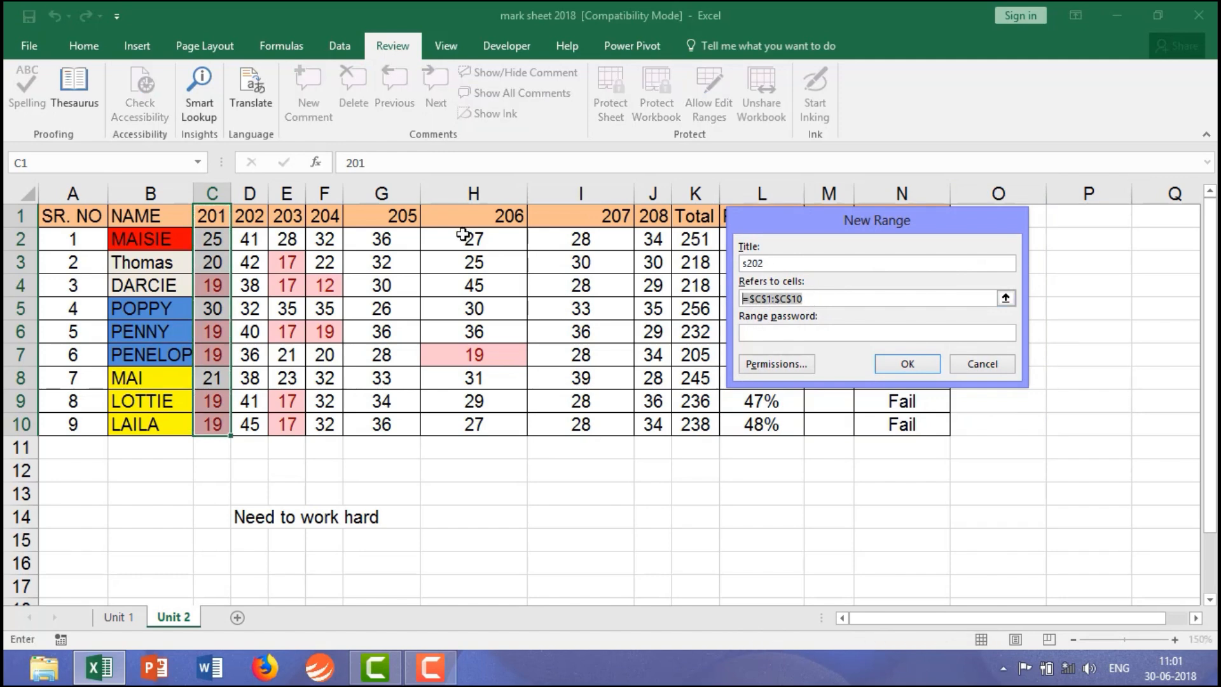
pyautogui.moveTo(249, 216); pyautogui.dragTo(257, 428)
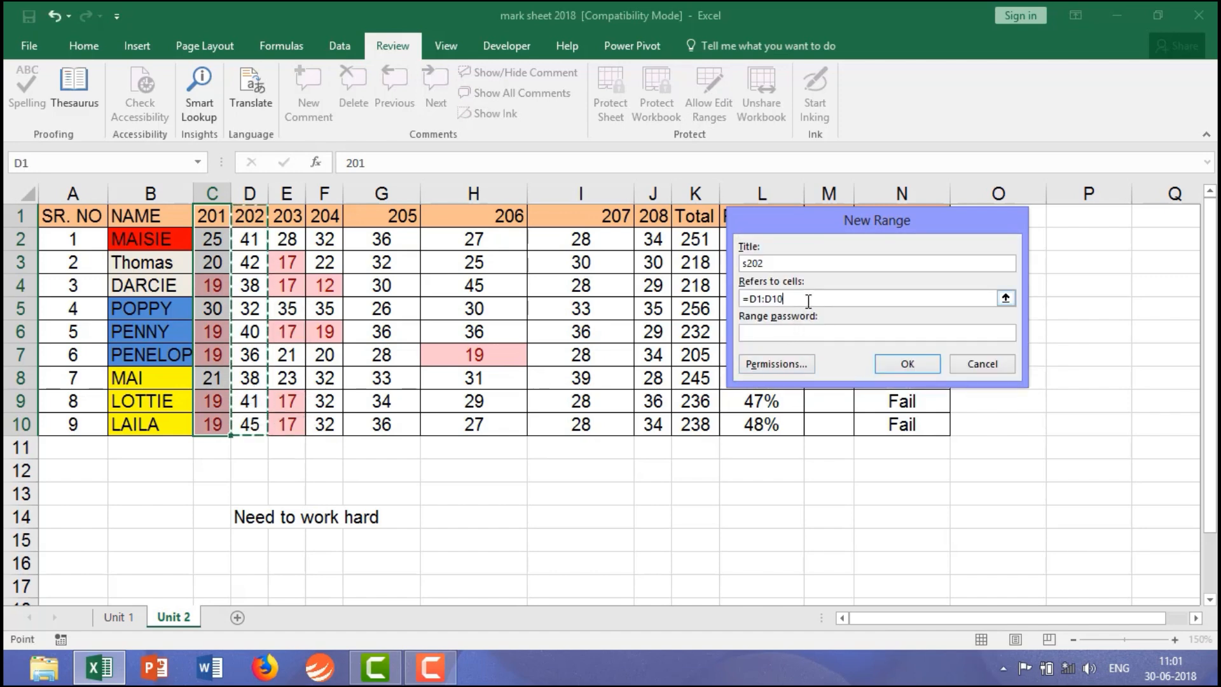
pyautogui.click(799, 332)
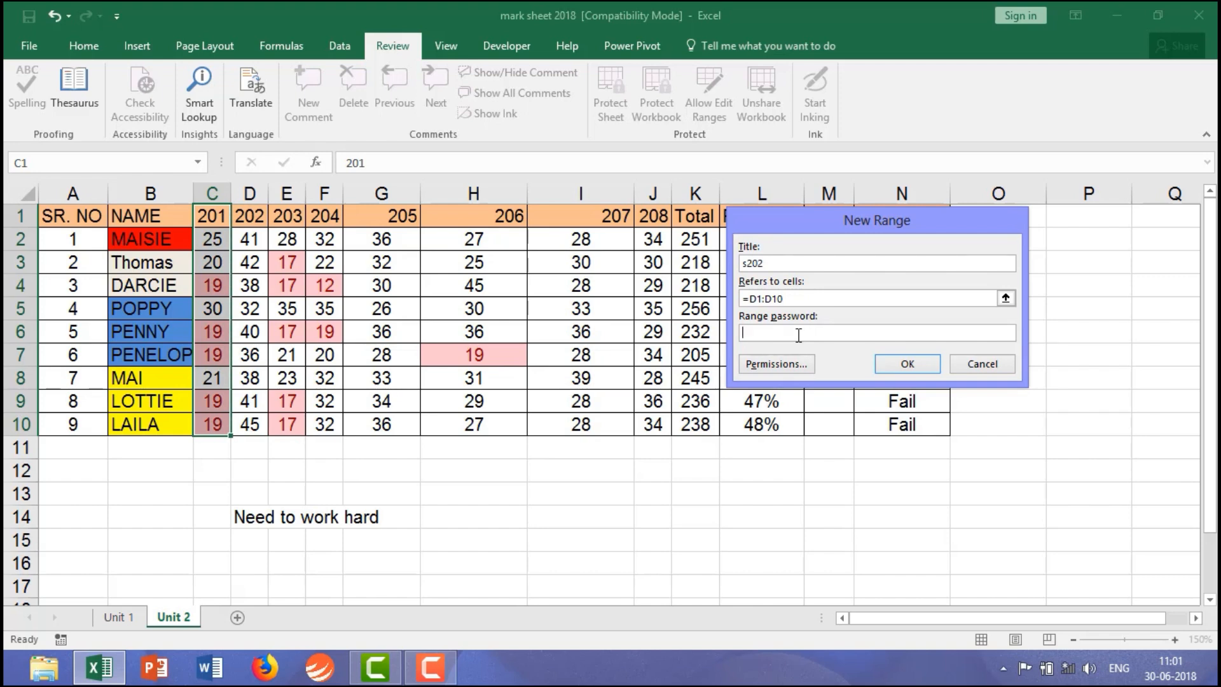
pyautogui.write('12')
pyautogui.click(921, 368)
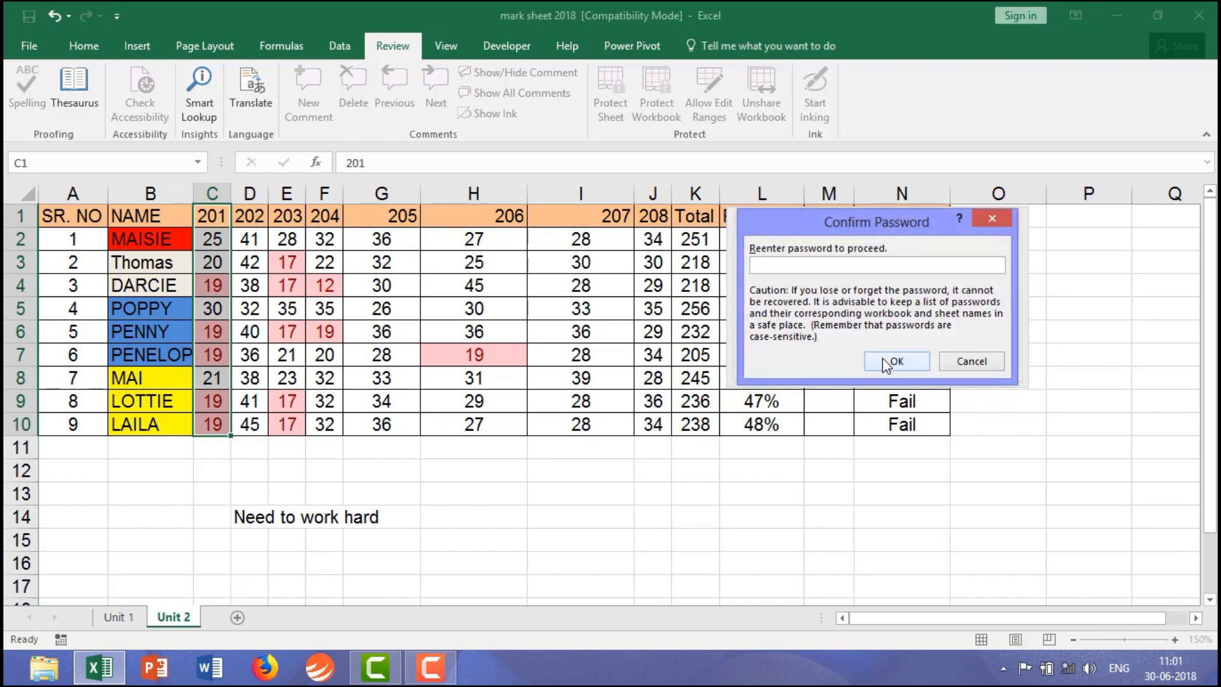
pyautogui.write('12')
pyautogui.click(901, 361)
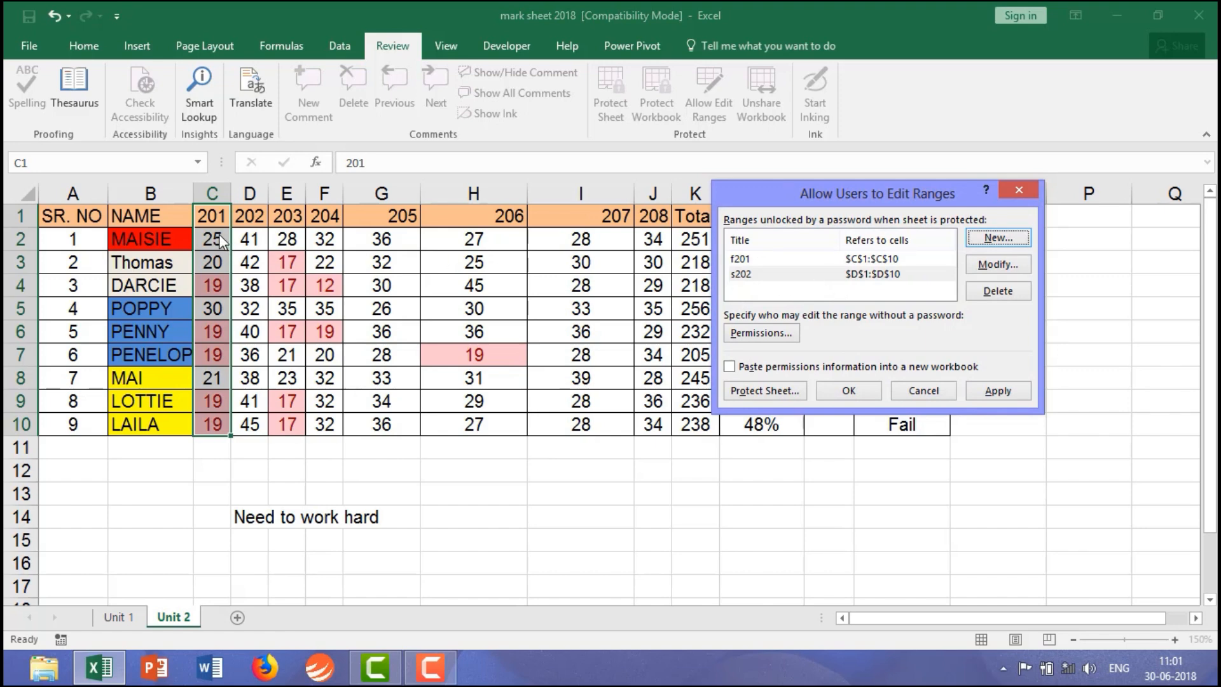
# - Apply the f201 and s202 ranges, then protect Unit 2 with a confirmed password
pyautogui.click(997, 390)
pyautogui.click(850, 391)
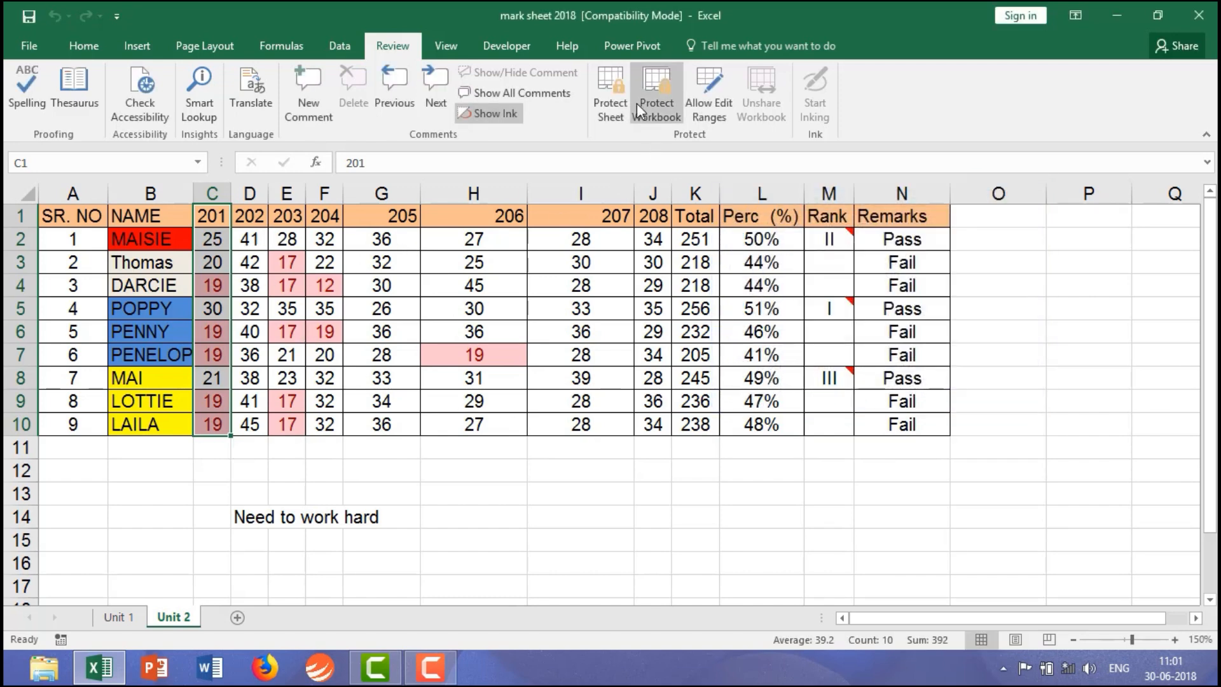
pyautogui.click(611, 95)
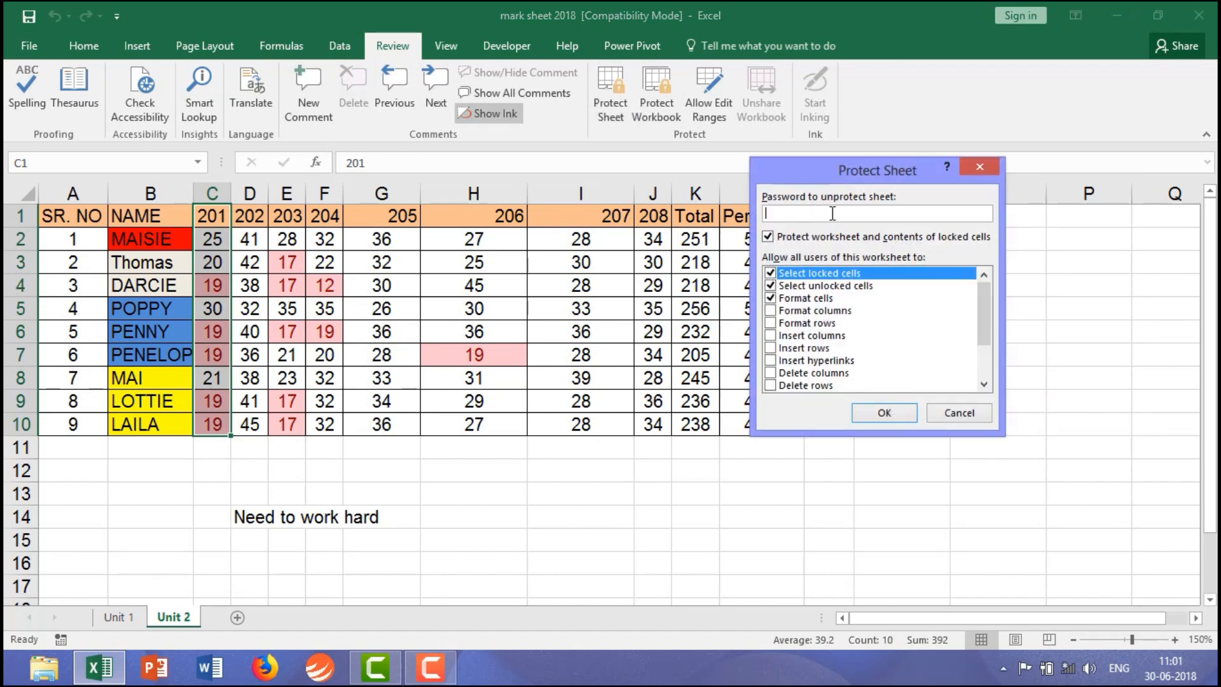
pyautogui.write('1')
pyautogui.click(903, 413)
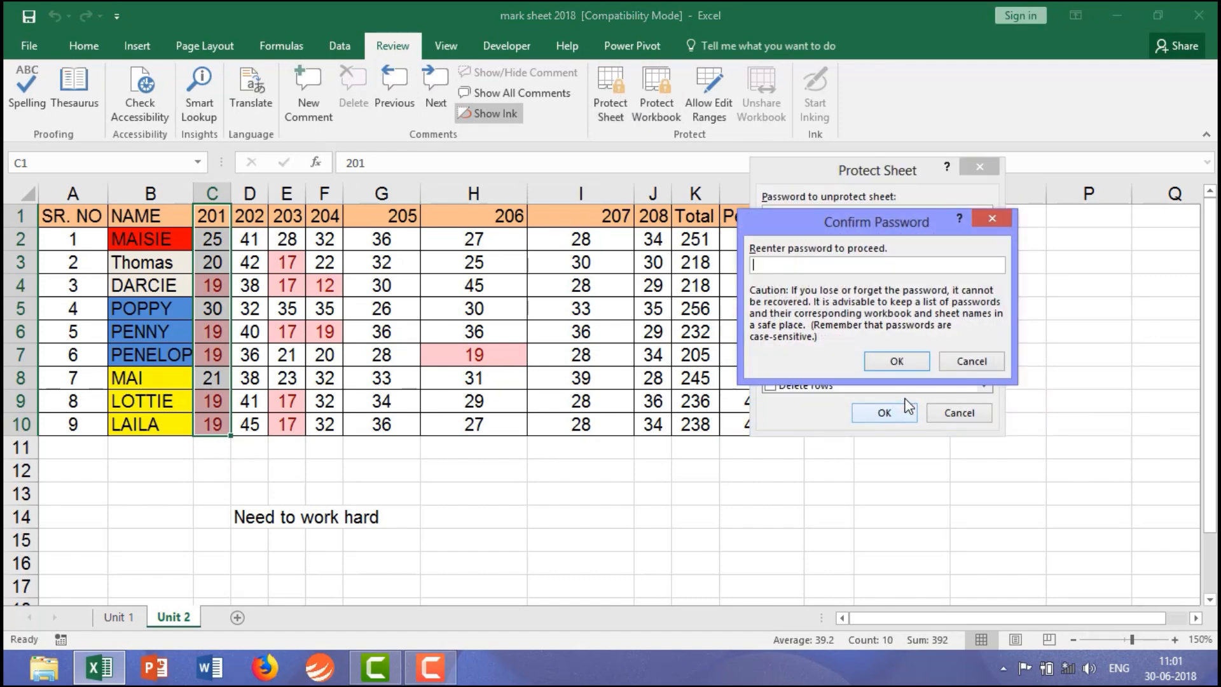
pyautogui.write('1')
pyautogui.click(898, 361)
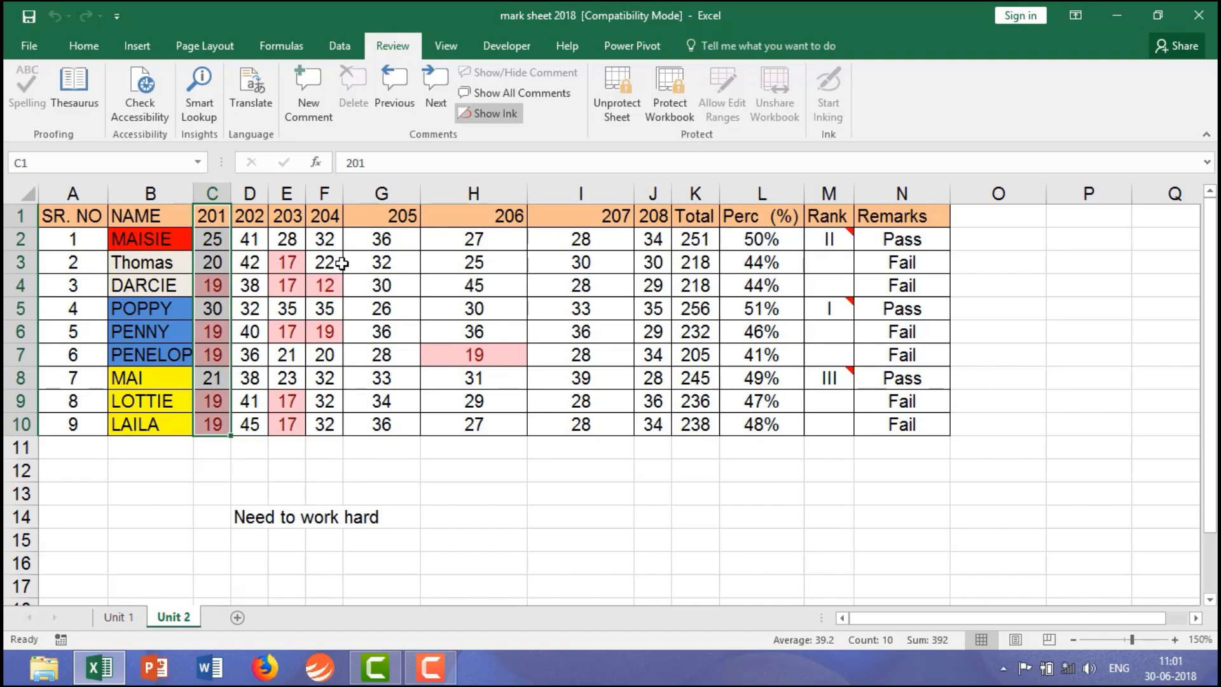
pyautogui.click(184, 456)
pyautogui.doubleClick(215, 312)
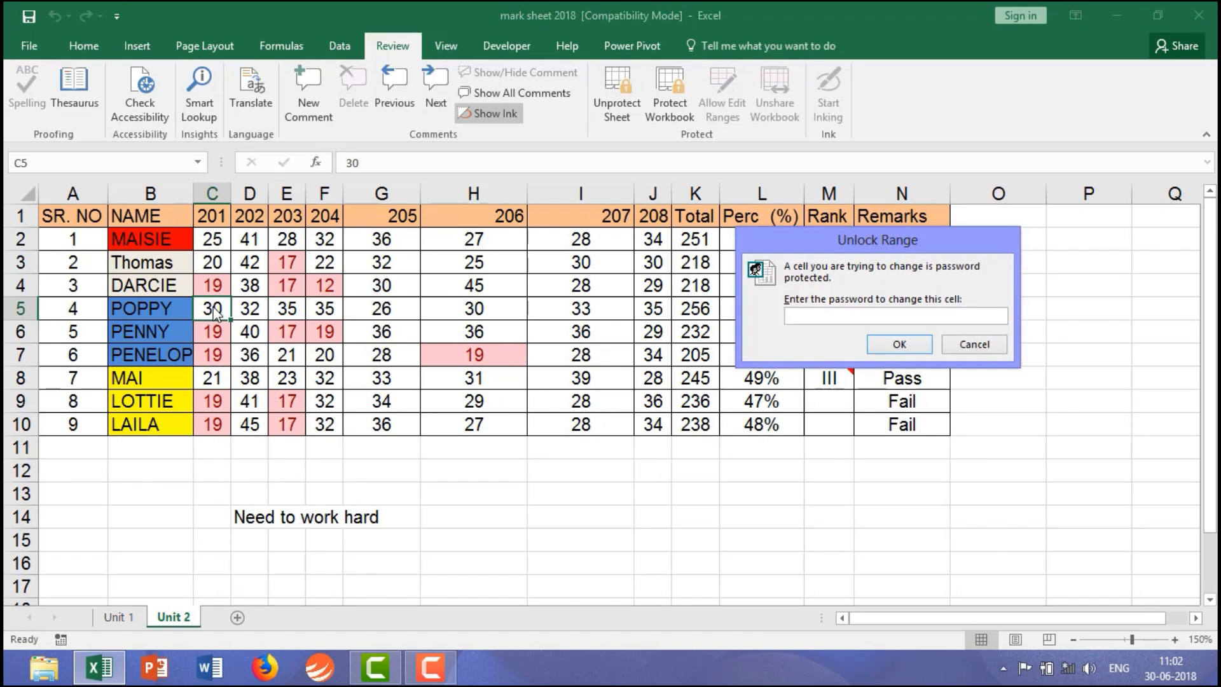
pyautogui.moveTo(755, 240); pyautogui.dragTo(414, 222)
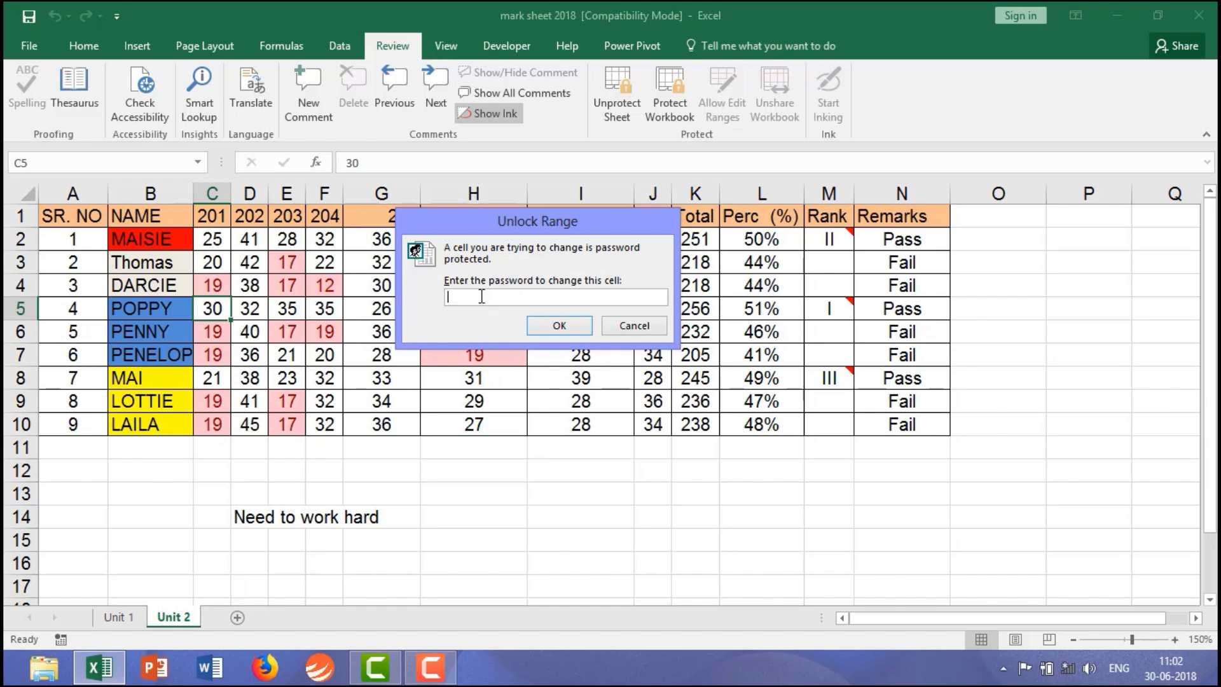
pyautogui.write('12')
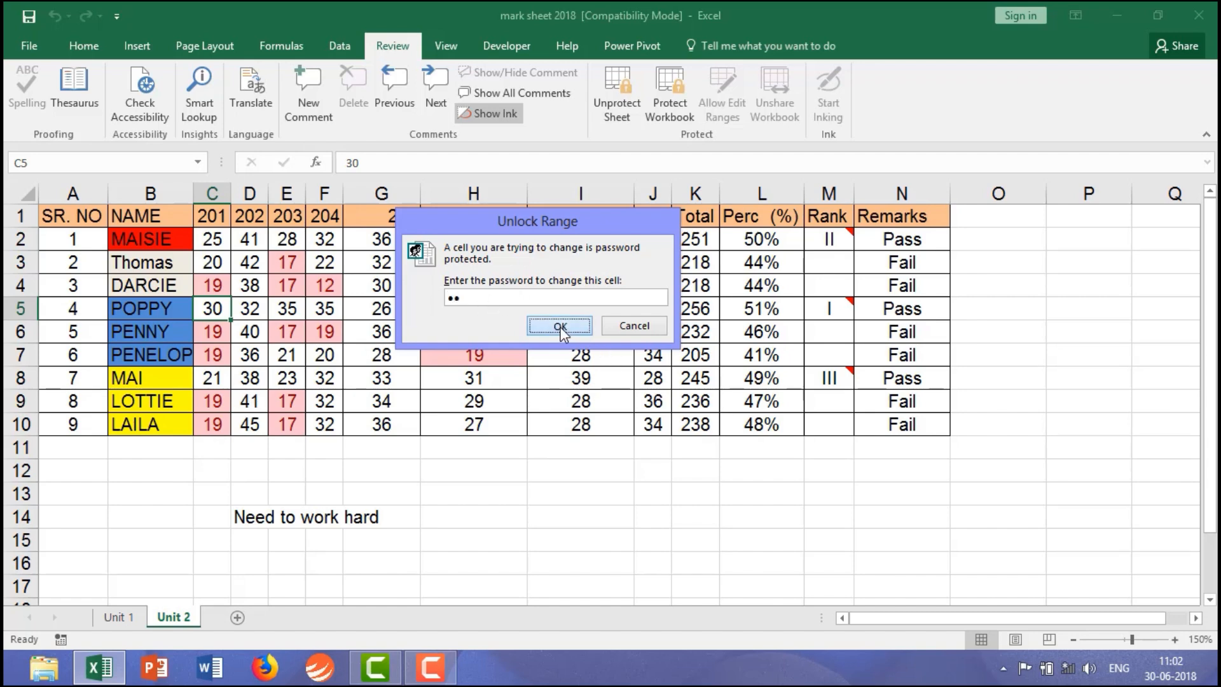
pyautogui.click(563, 327)
pyautogui.click(224, 311)
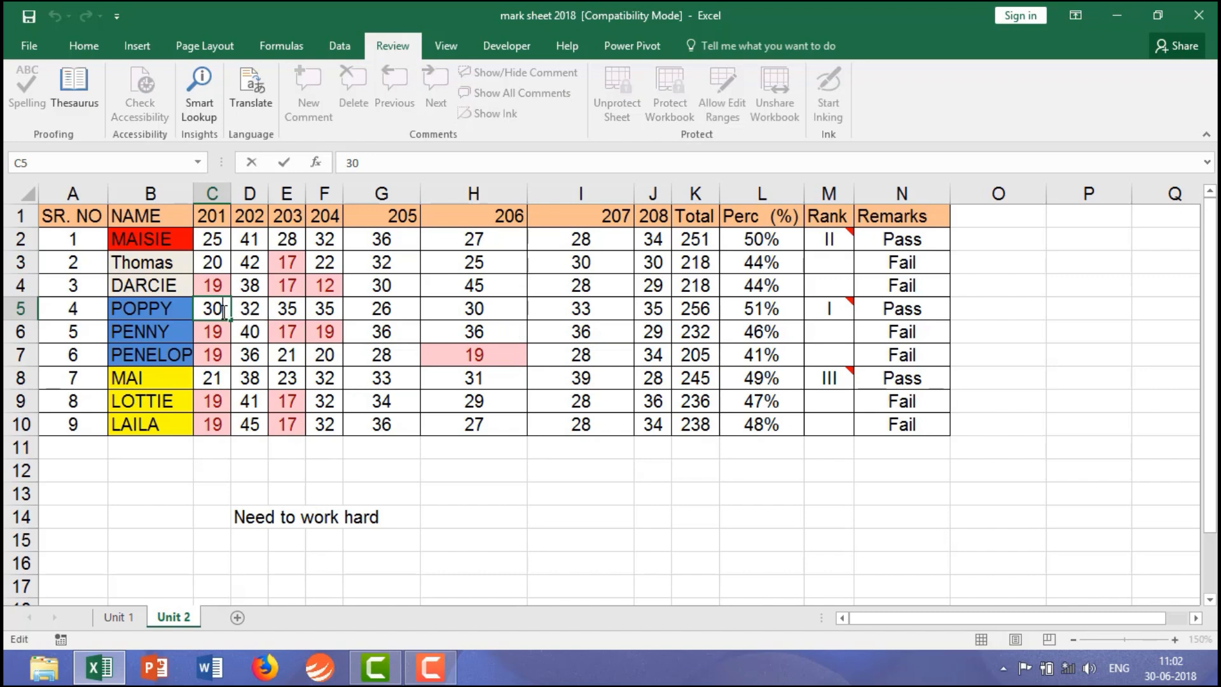
pyautogui.press('BackSpace')
pyautogui.write('2')
pyautogui.press('Return')
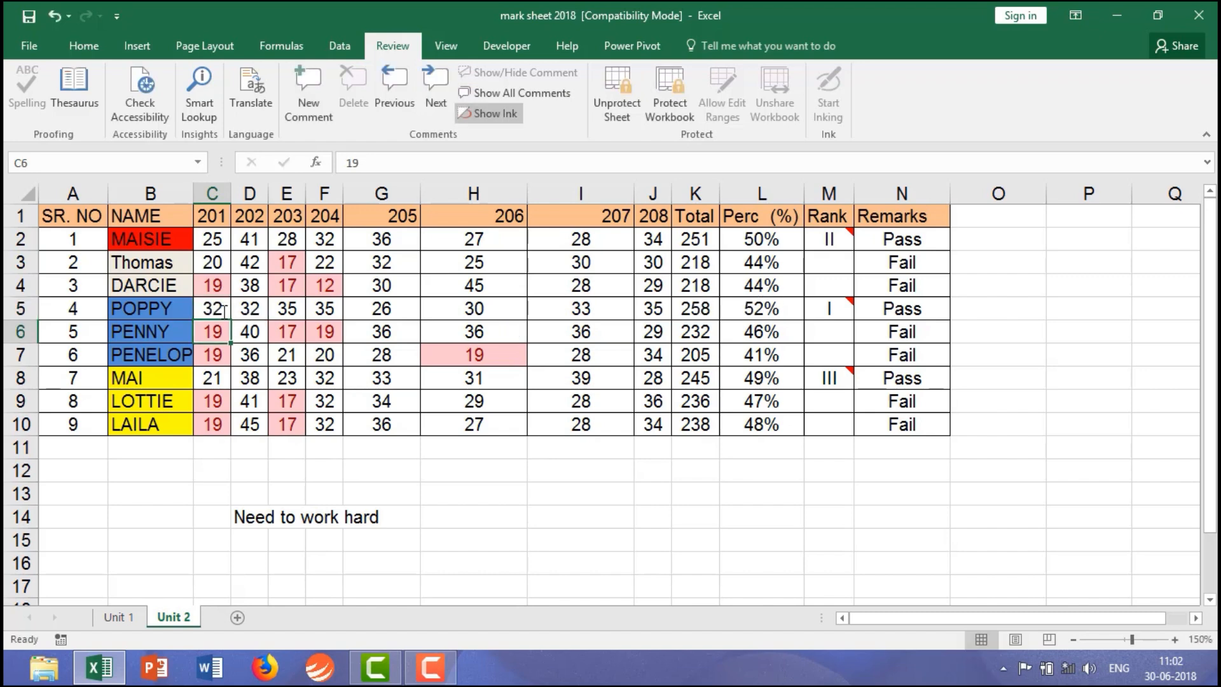
# - Try unlocking D5 in the s202 range by submitting a password
pyautogui.doubleClick(253, 310)
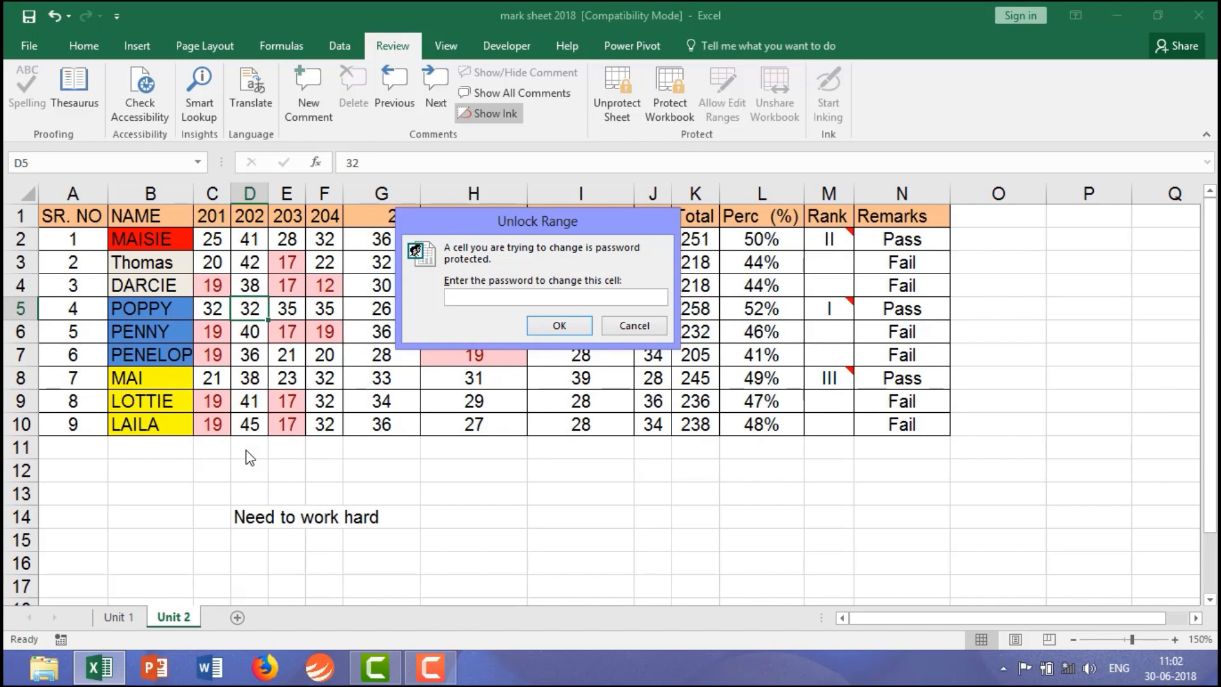
pyautogui.write('12')
pyautogui.click(558, 326)
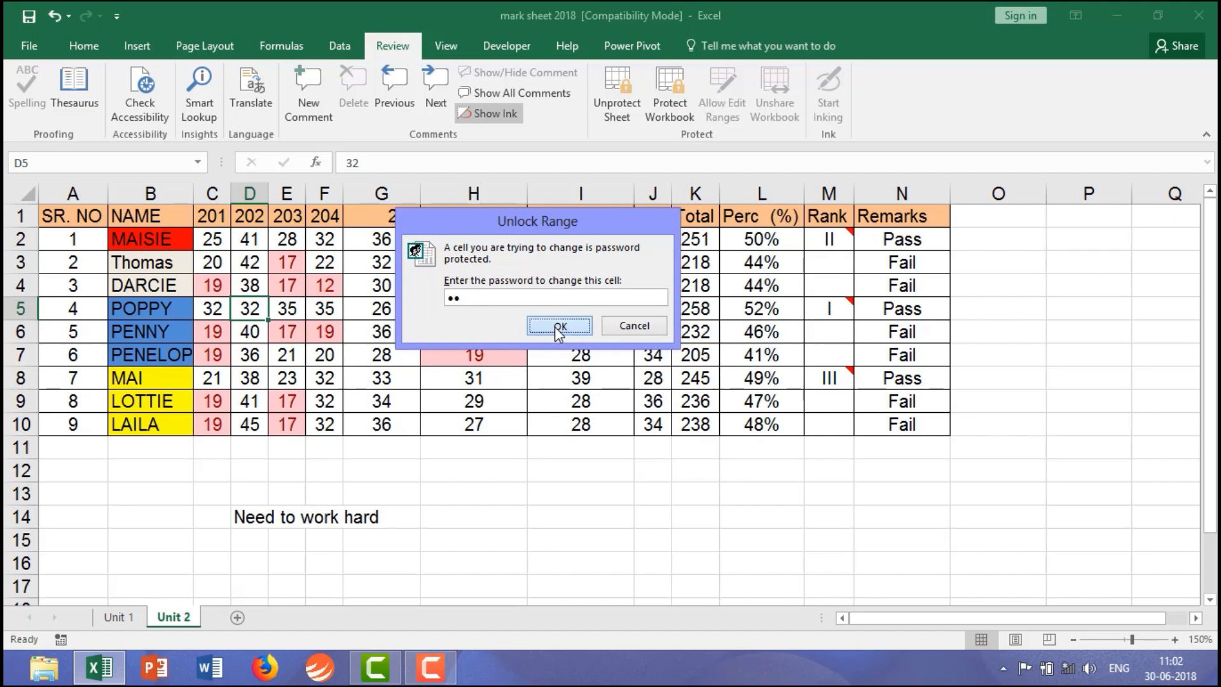
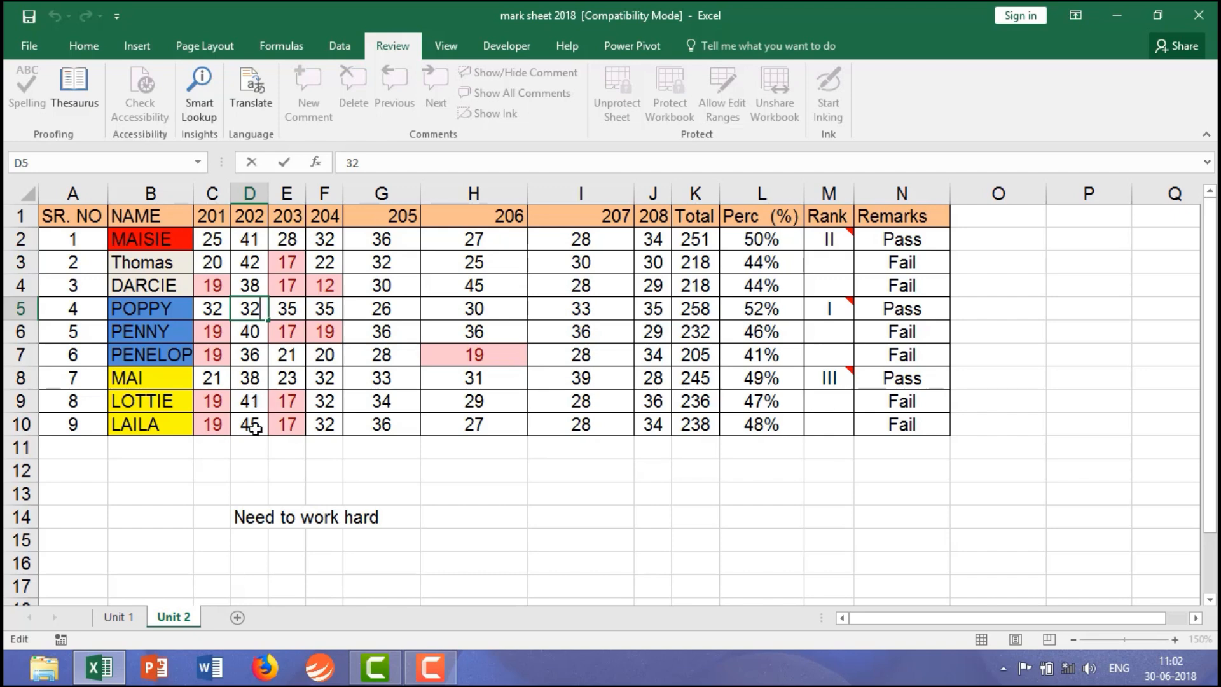
# - Commit 32 in D5, then select the 203 marks in E1:E10 and check cells F2 and F3
pyautogui.click(253, 450)
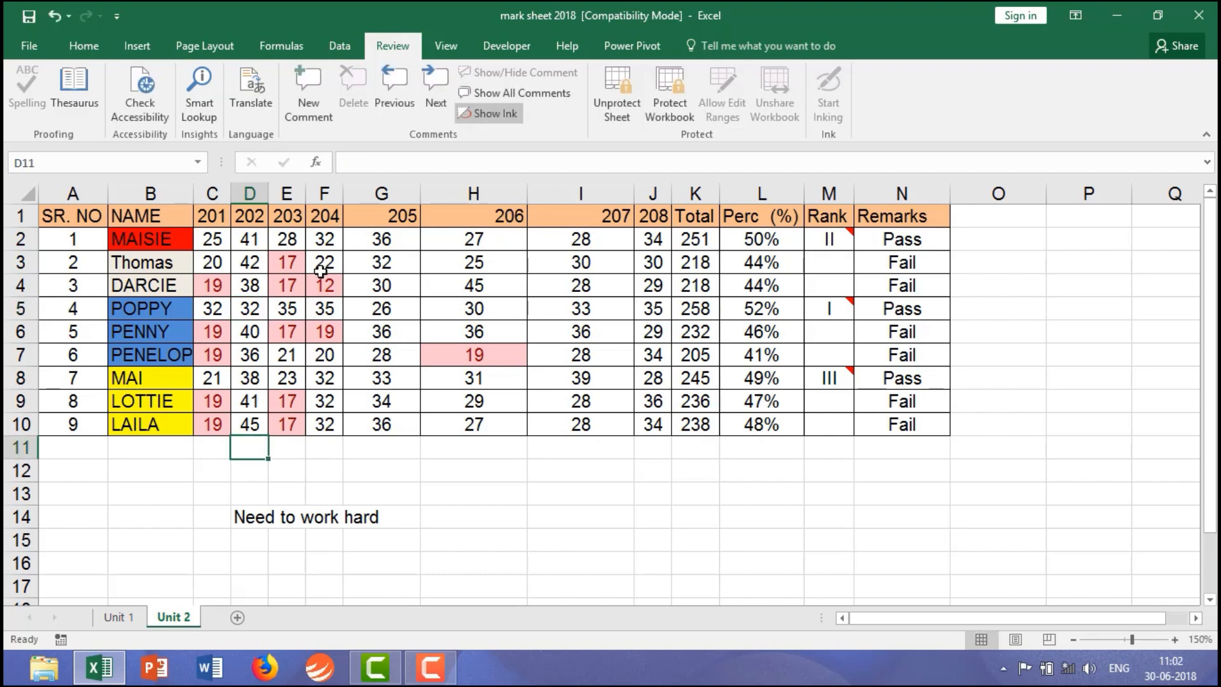
pyautogui.moveTo(289, 216); pyautogui.dragTo(286, 428)
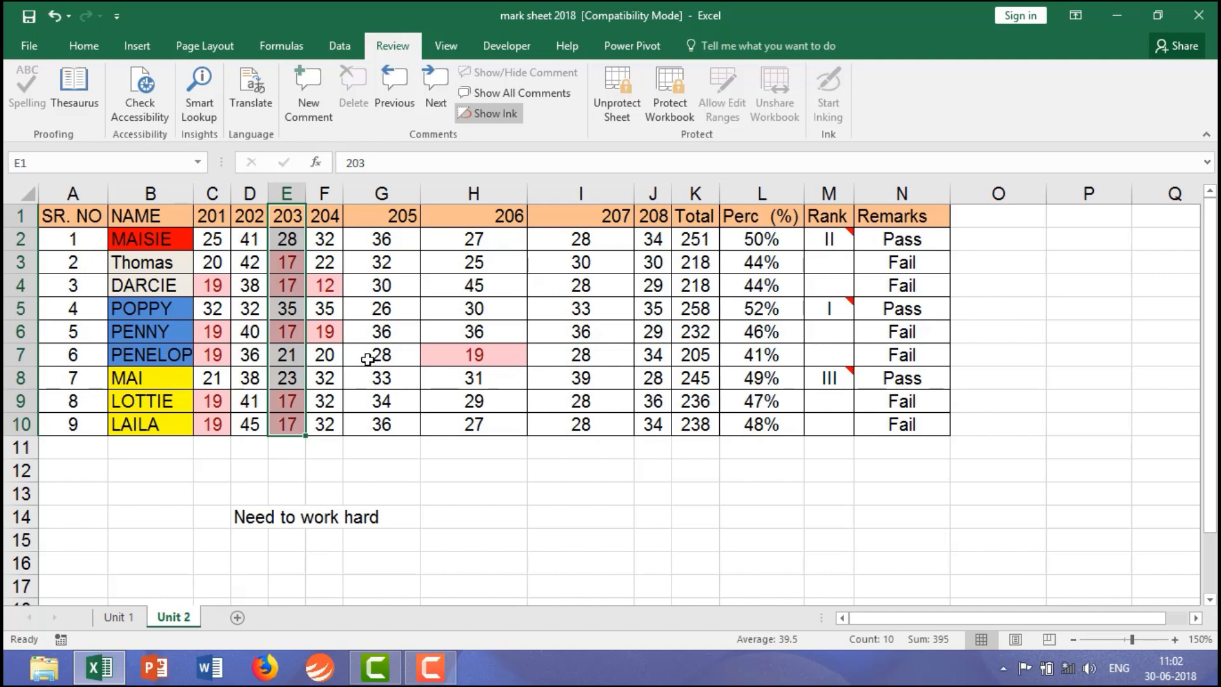
pyautogui.click(326, 244)
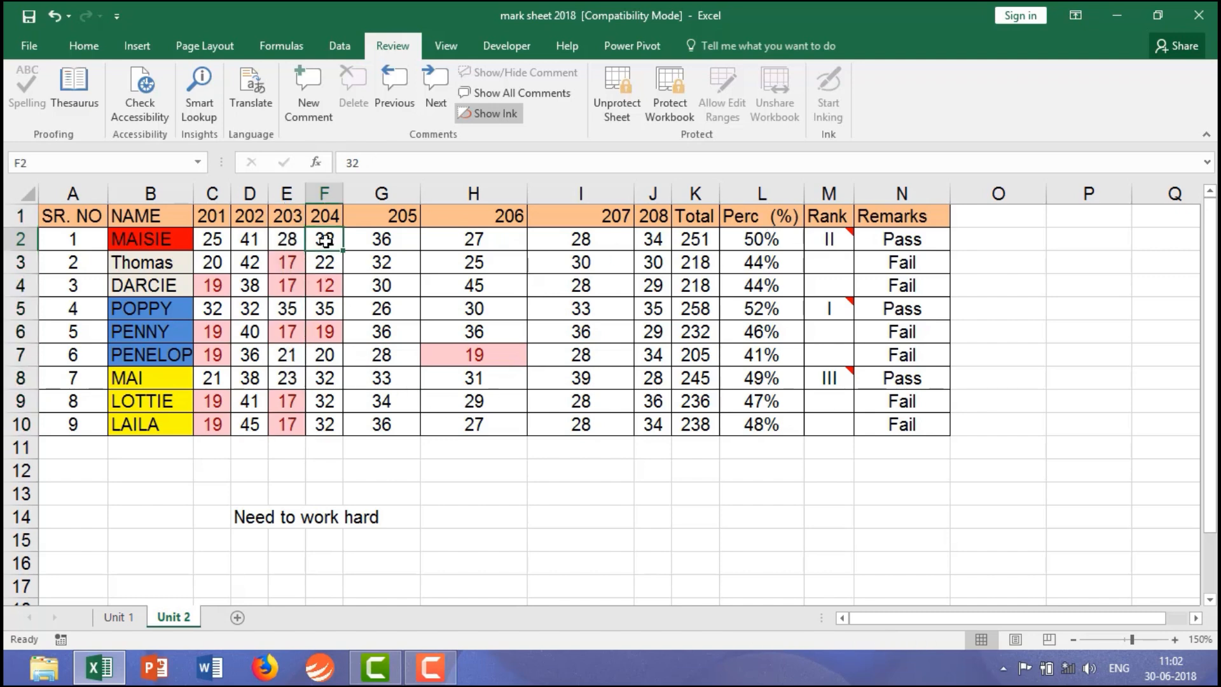
pyautogui.click(328, 267)
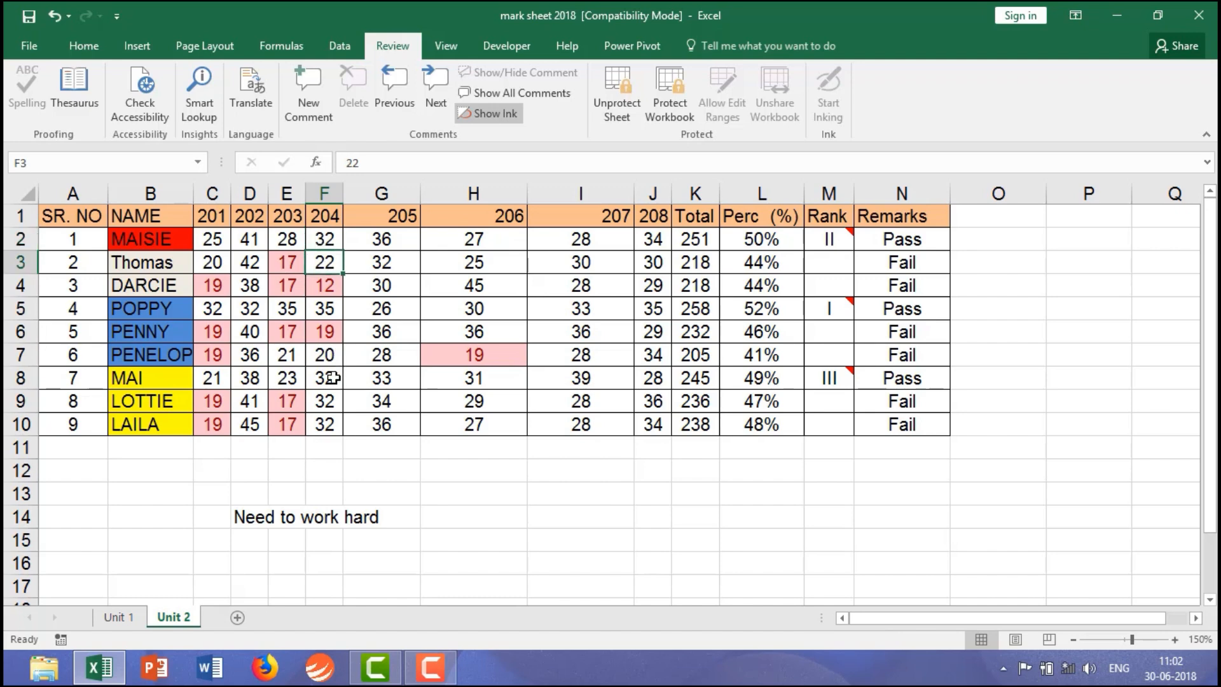